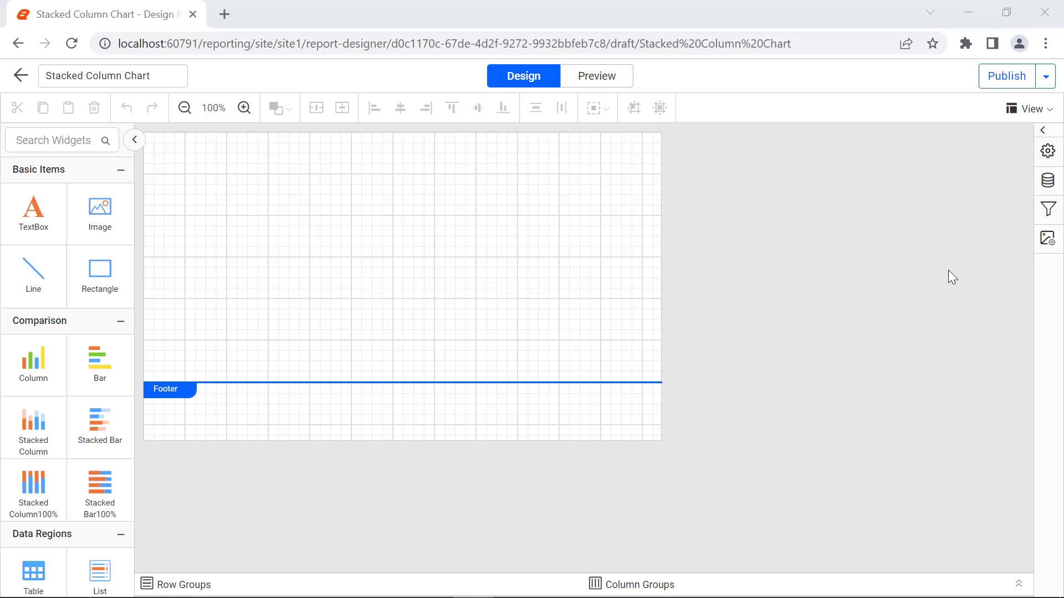
Connect a new JSON data source named VisitorsDetails of type Inline, using the copied monthly search-engine visitor JSON data
click(1047, 181)
click(758, 575)
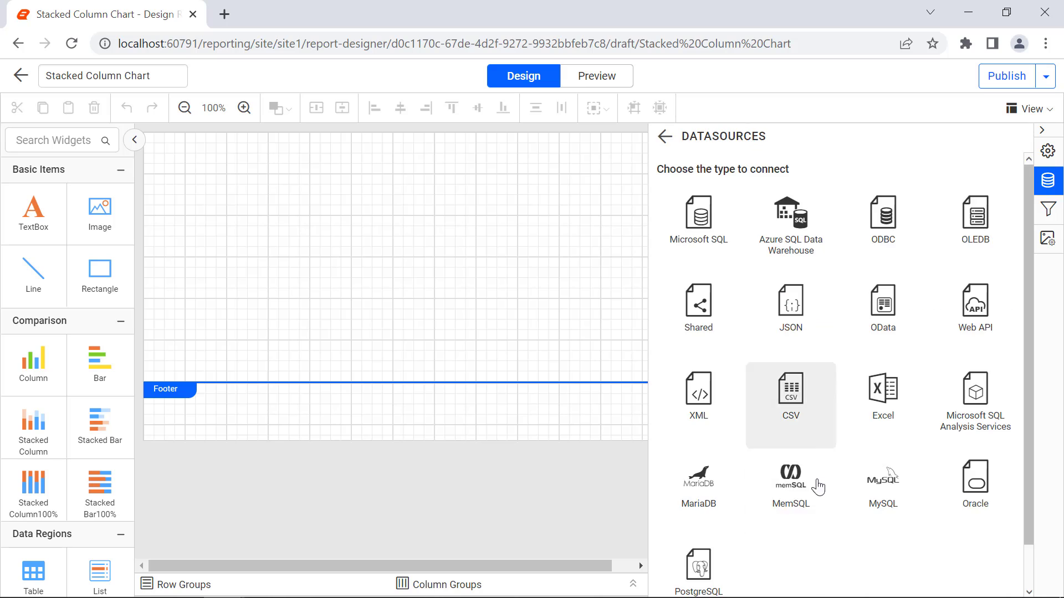
click(791, 302)
text(VisitorsD)
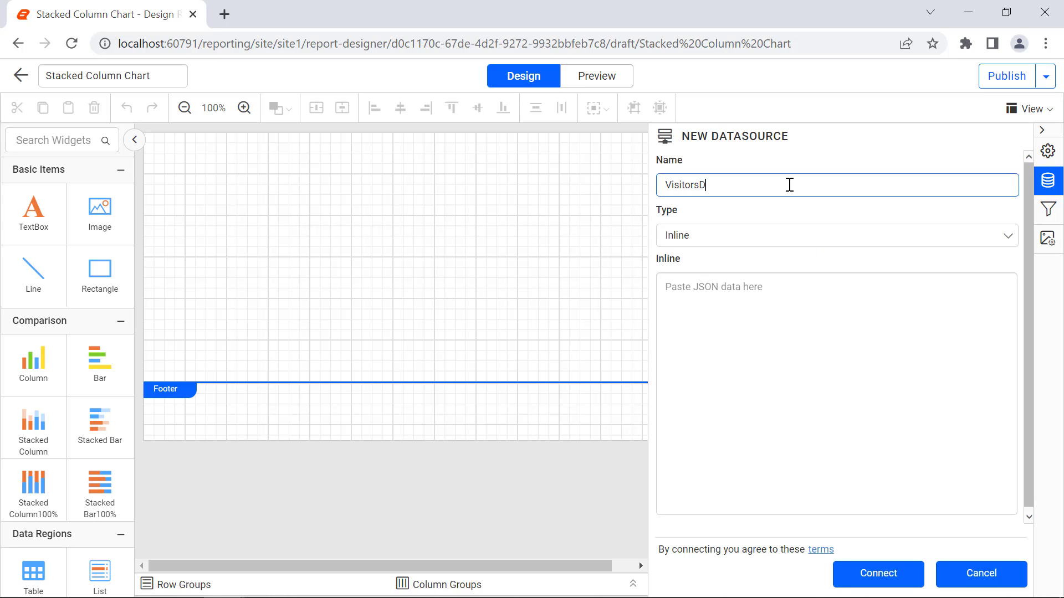
text(etails)
click(789, 297)
key(ctrl+v)
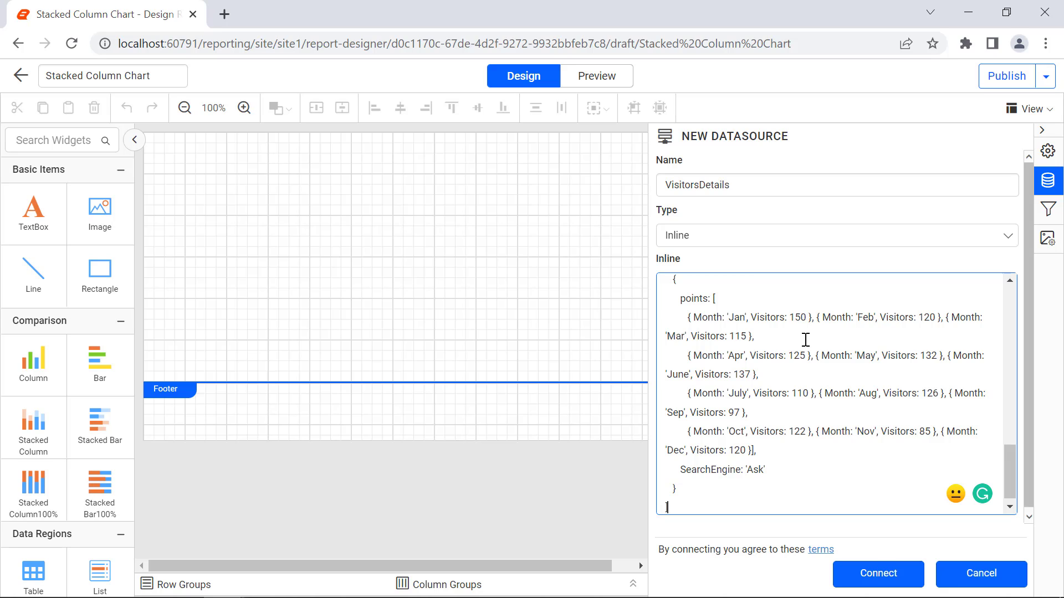
click(873, 575)
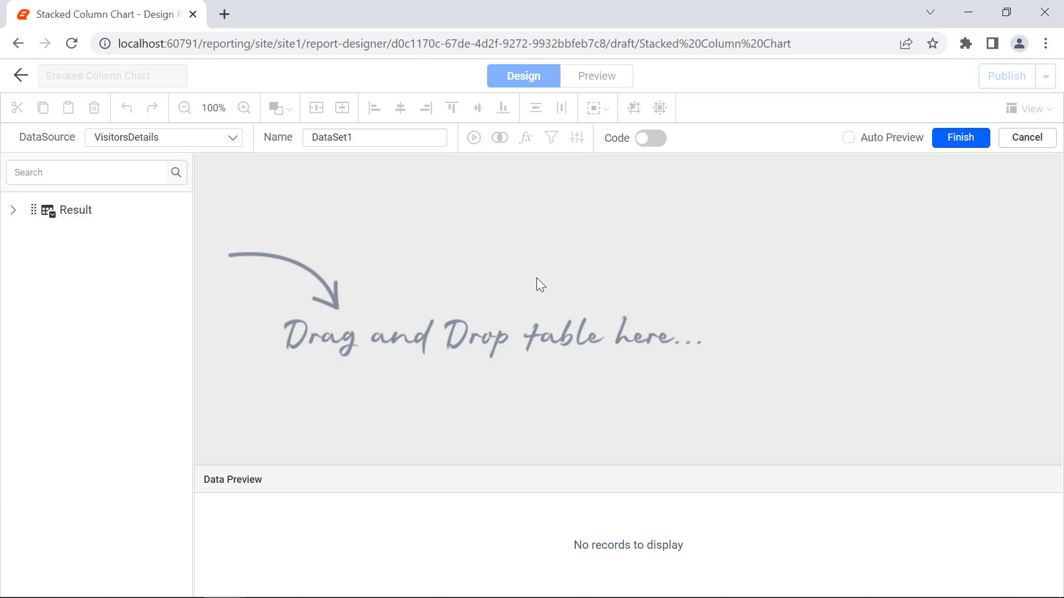
Name the dataset VisitorsDataset, add the Result table to its query area and finish the dataset
double_click(430, 141)
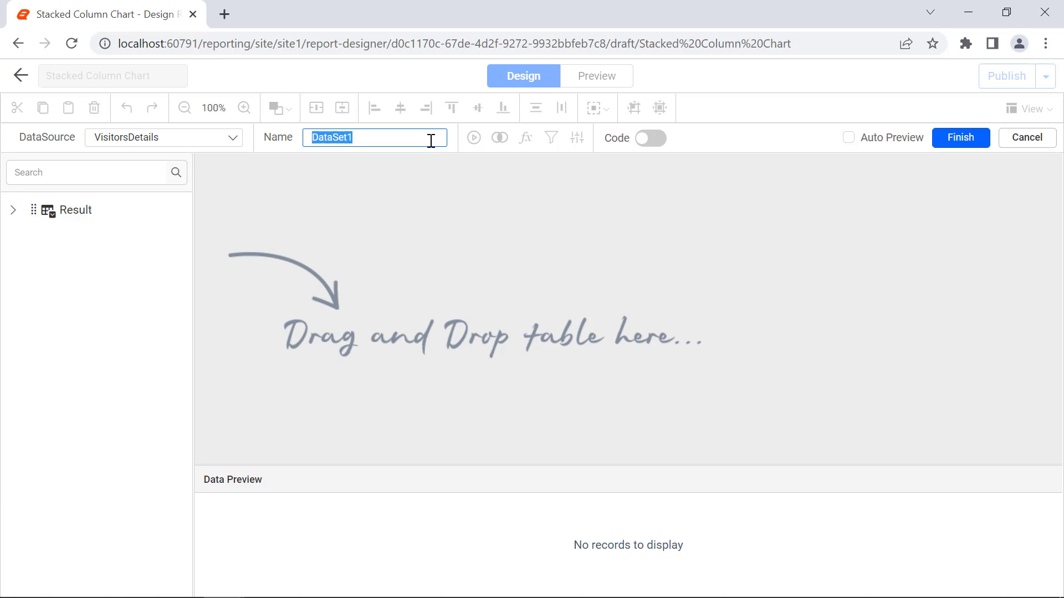
text(VisitorsDataset)
drag(147, 198, 268, 215)
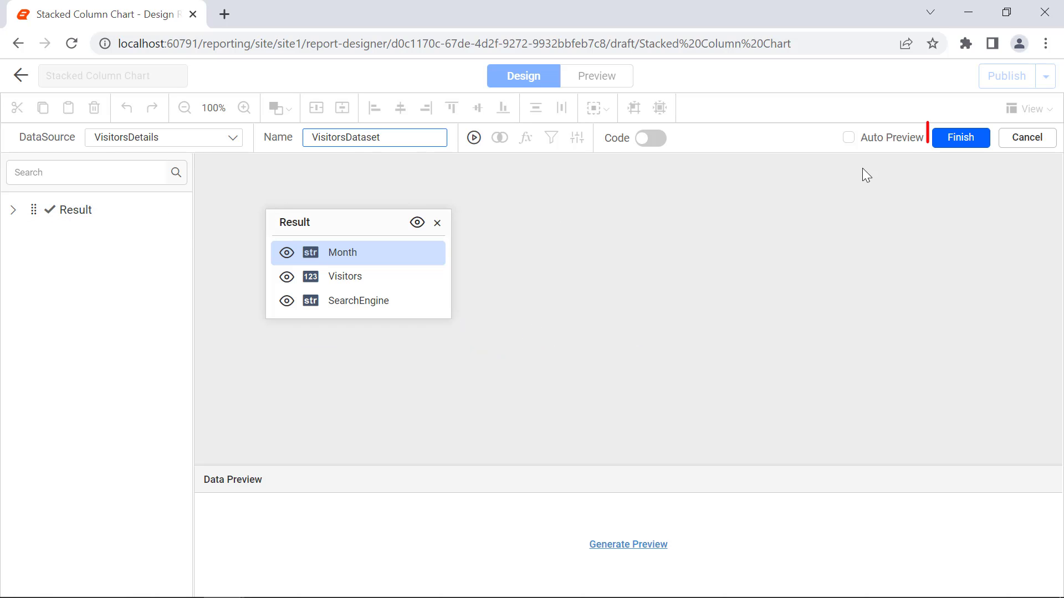
click(945, 147)
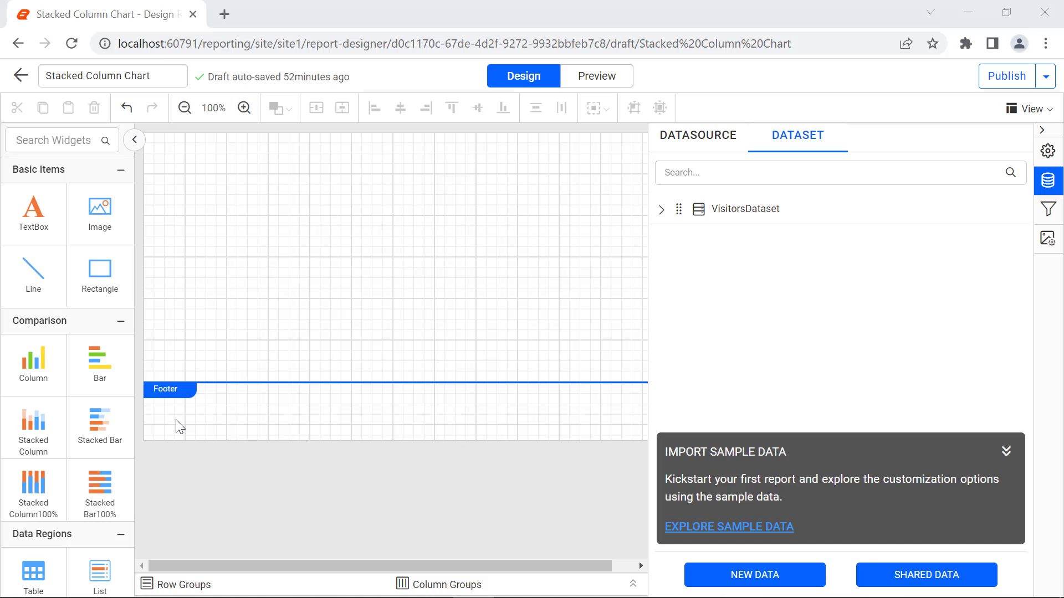
Place a stacked column chart in the upper-left corner of the report body
drag(33, 426, 151, 143)
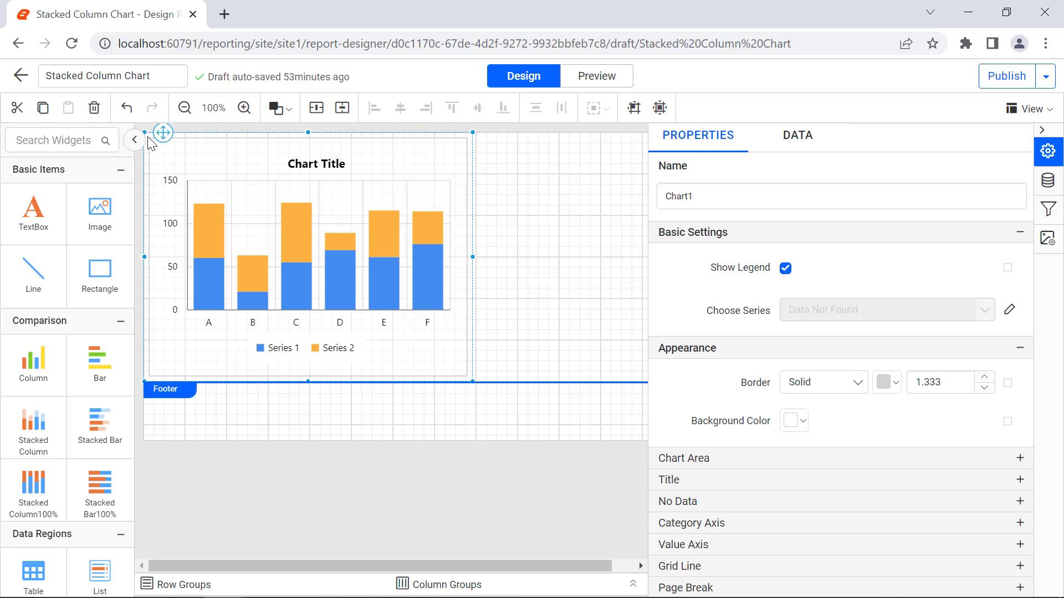
right_click(533, 154)
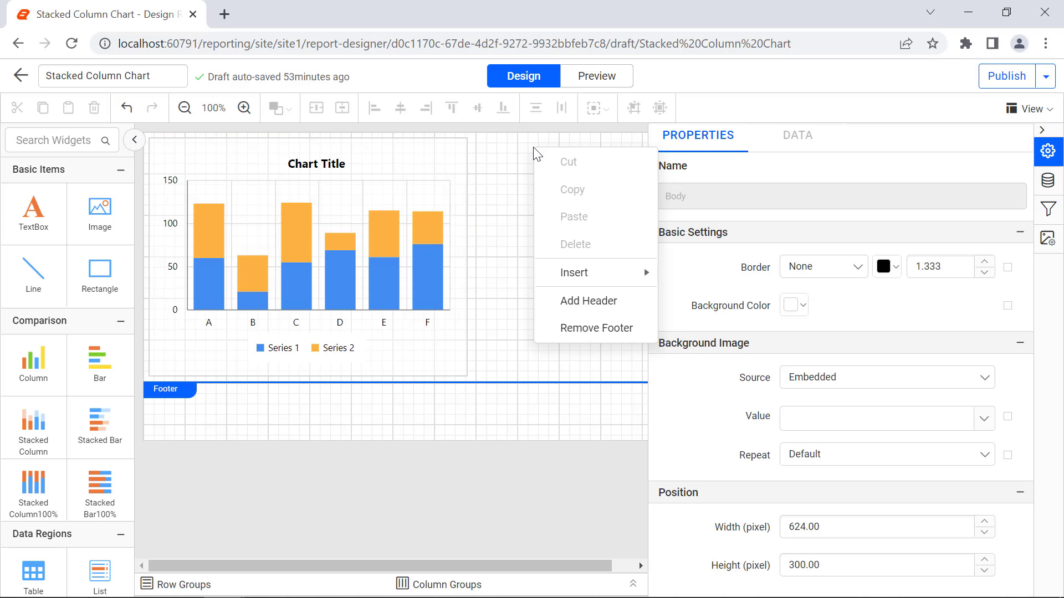
mouse_move(578, 274)
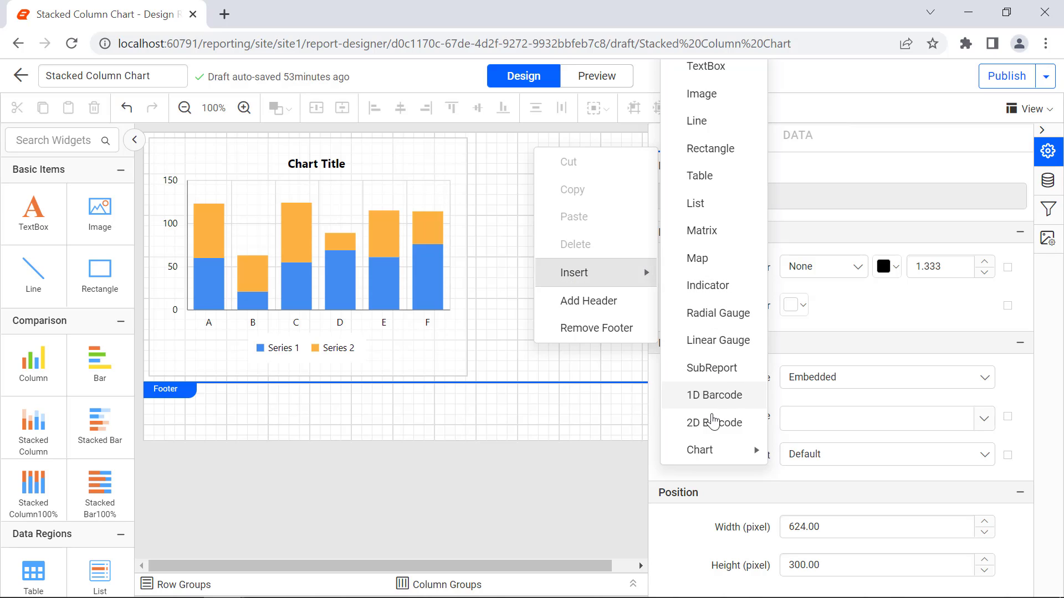
mouse_move(712, 450)
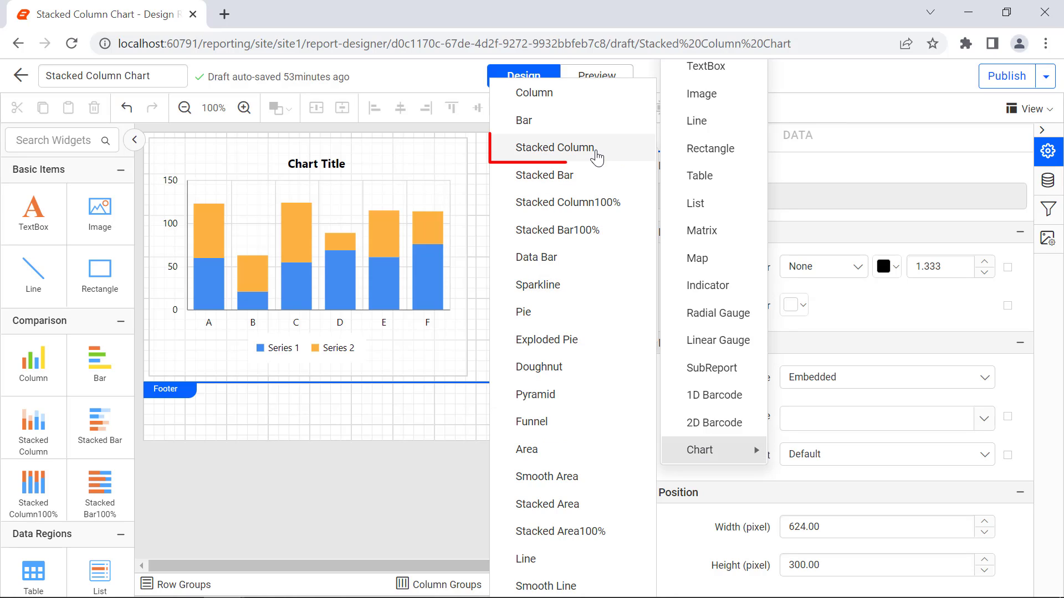
click(596, 150)
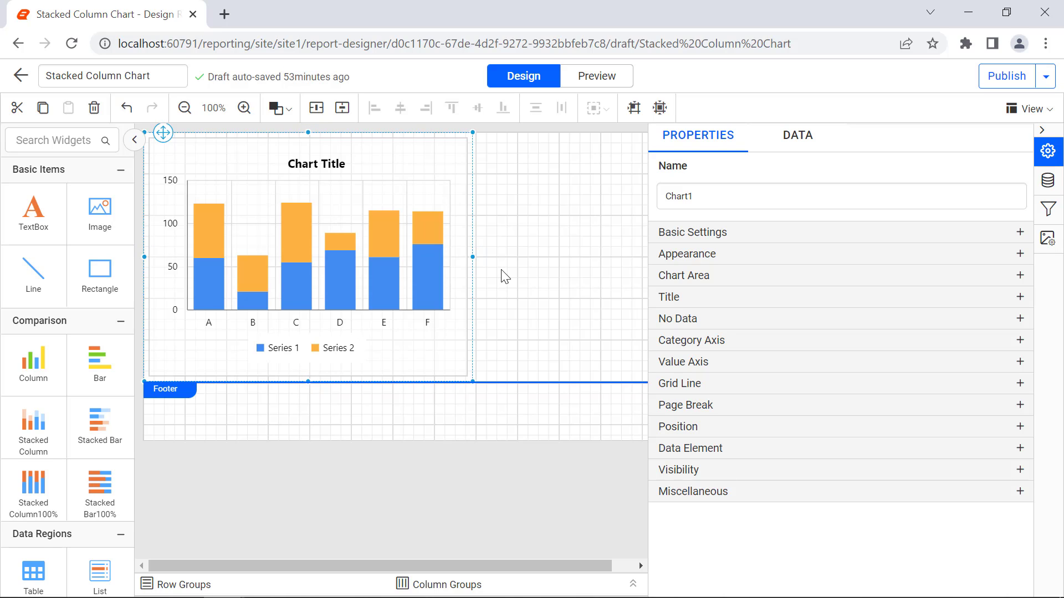
Enlarge the stacked column chart in both directions, more than doubling its width, and assign the Visitors measure as its Y value
drag(472, 382, 926, 473)
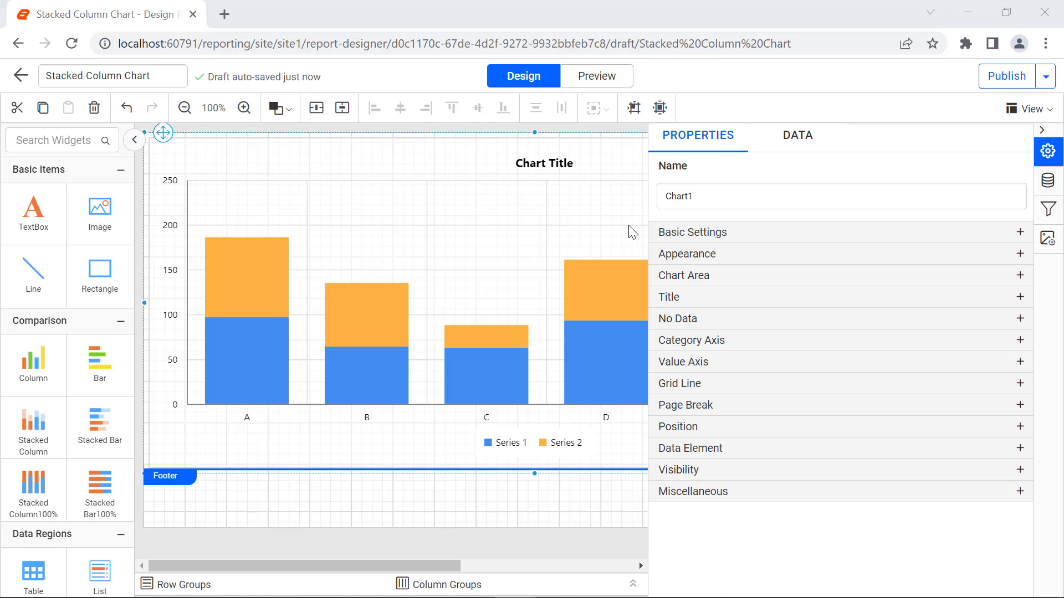
click(792, 148)
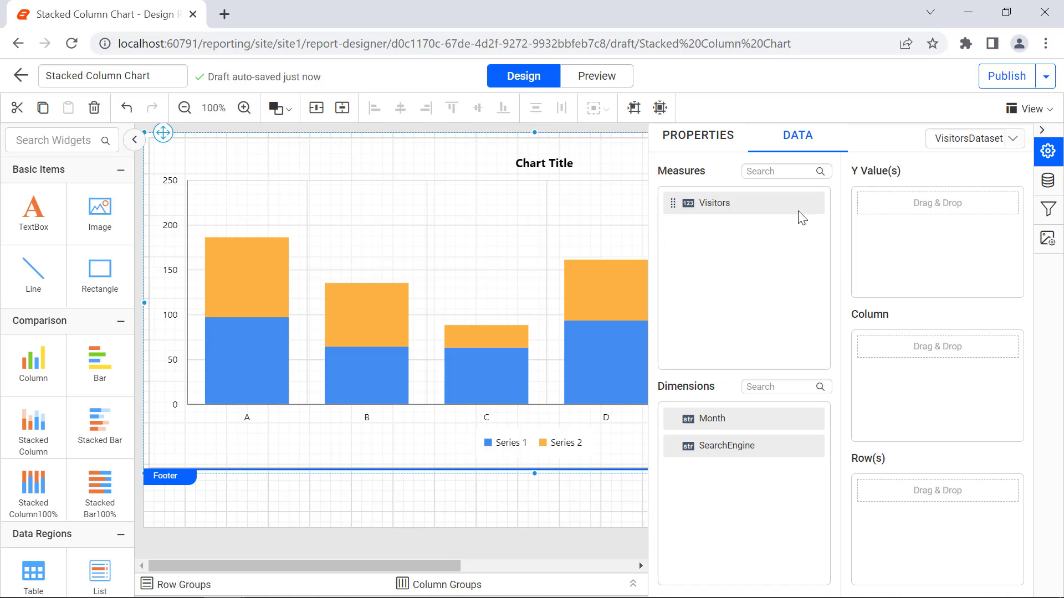
drag(801, 213, 864, 205)
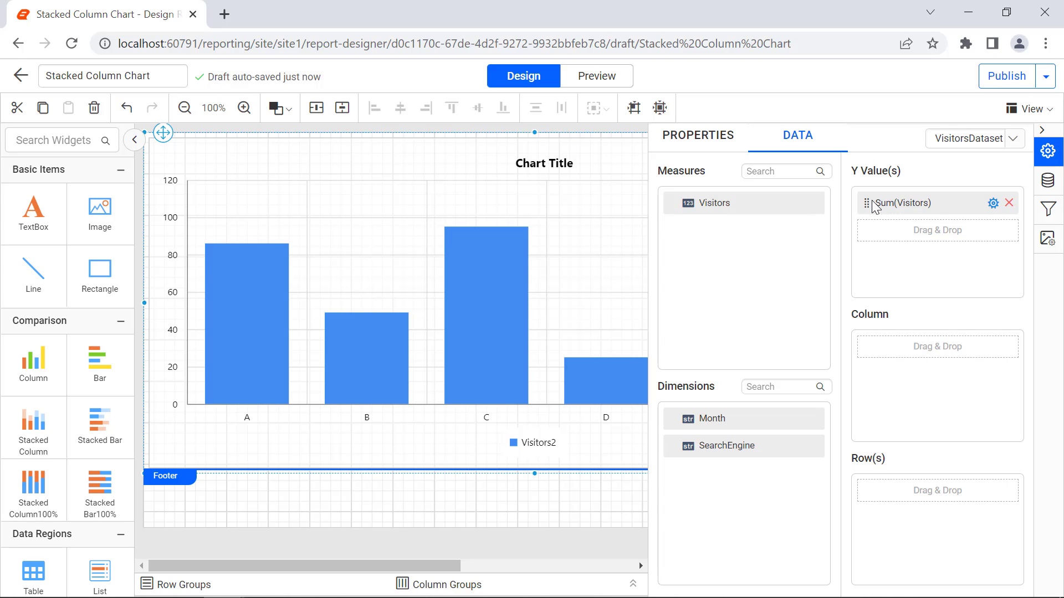
Check the aggregate and expression options of the Visitors Y value, preview the report and return to the design
click(993, 204)
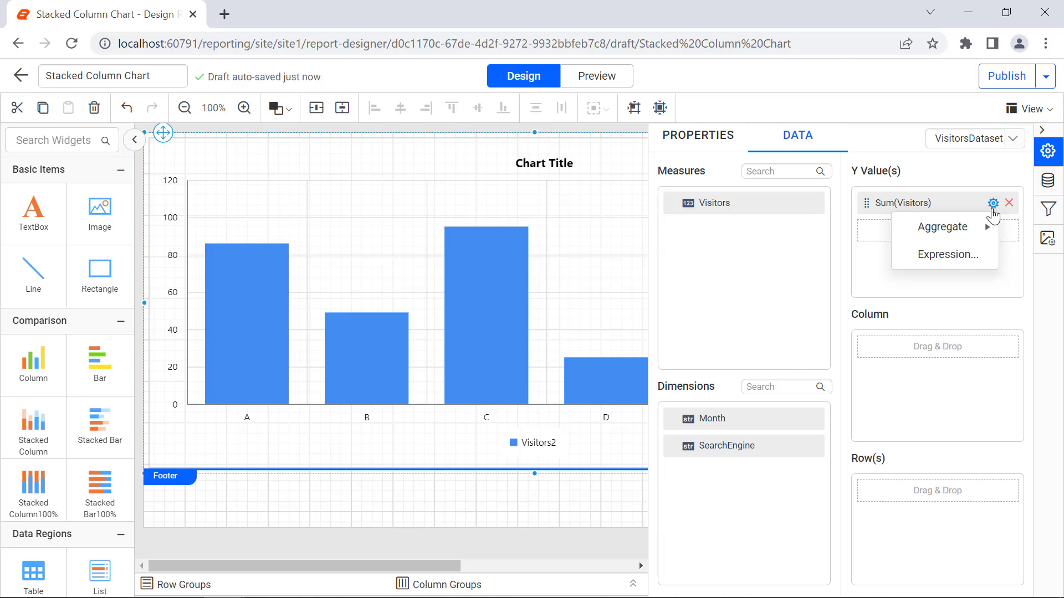
mouse_move(986, 228)
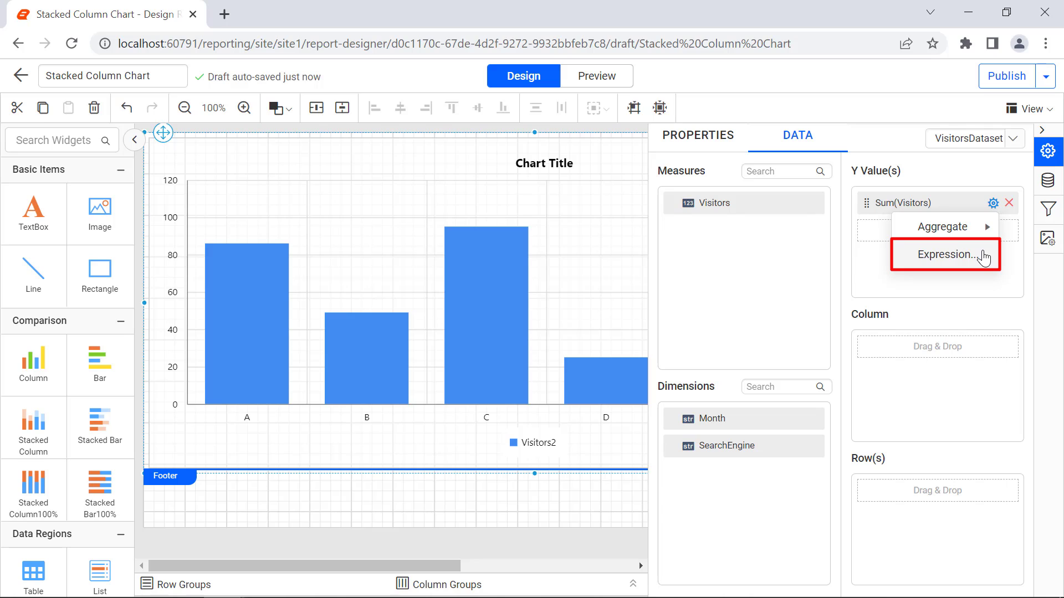
click(834, 251)
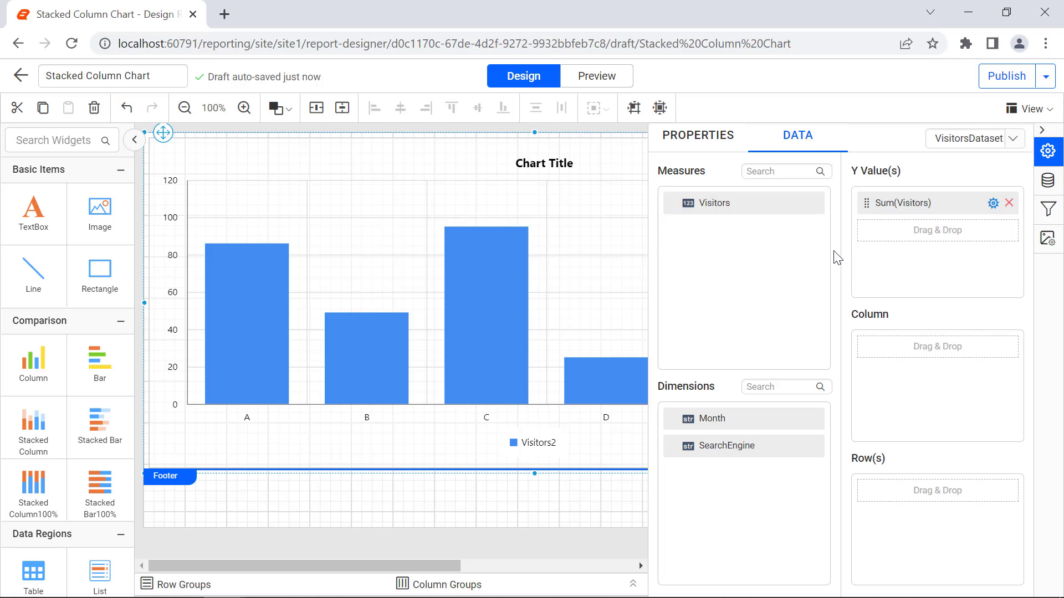
click(604, 84)
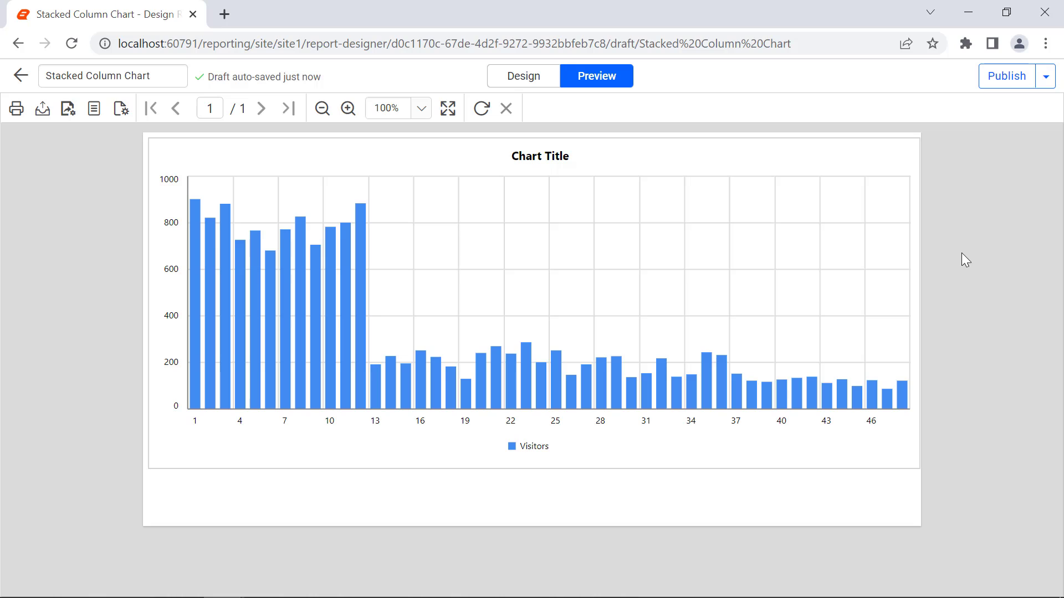
click(554, 82)
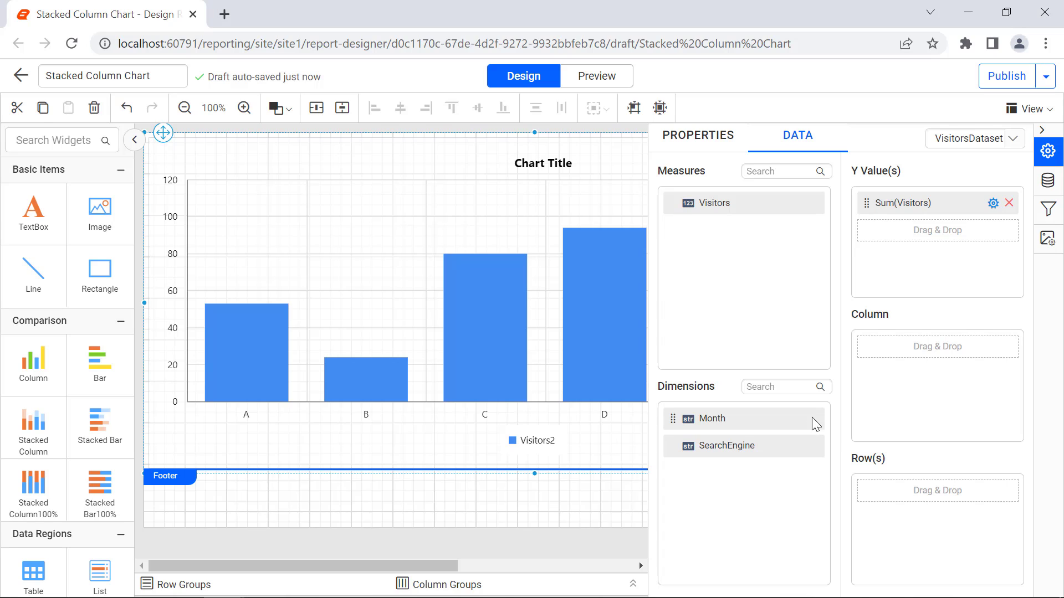
Assign the Month dimension to the chart's column data, preview the report and return to the design
drag(812, 418, 866, 349)
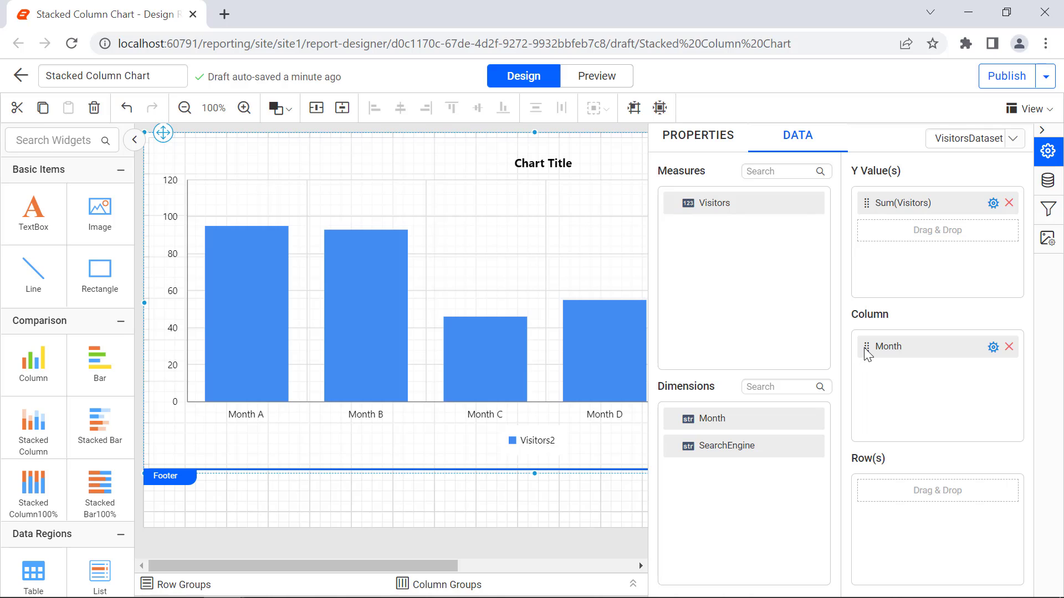
click(605, 84)
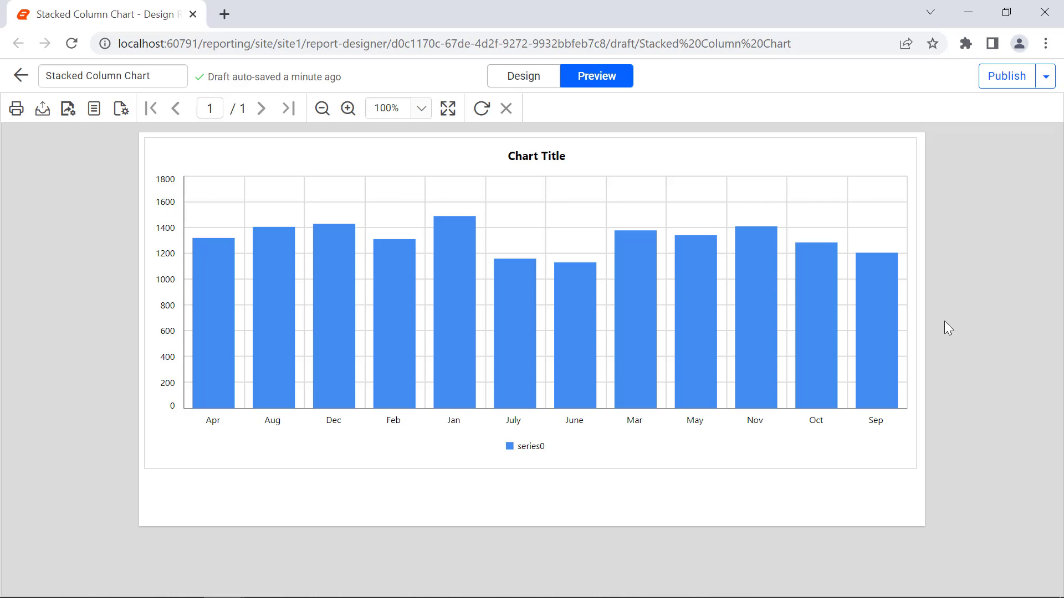
click(539, 83)
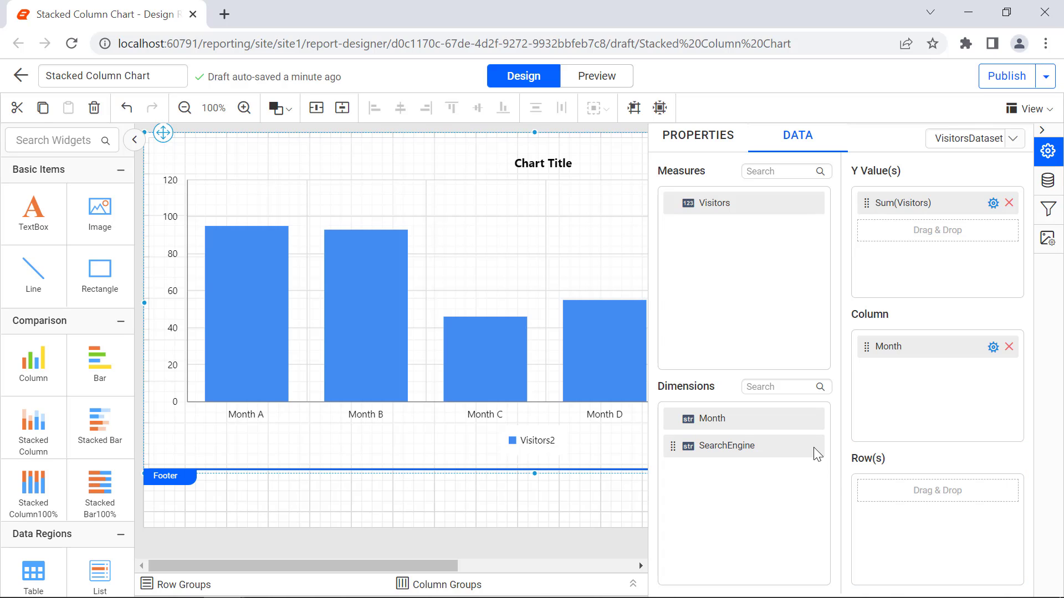
Assign the SearchEngine dimension to the chart's row data, preview the report and return to the design
drag(814, 447, 868, 490)
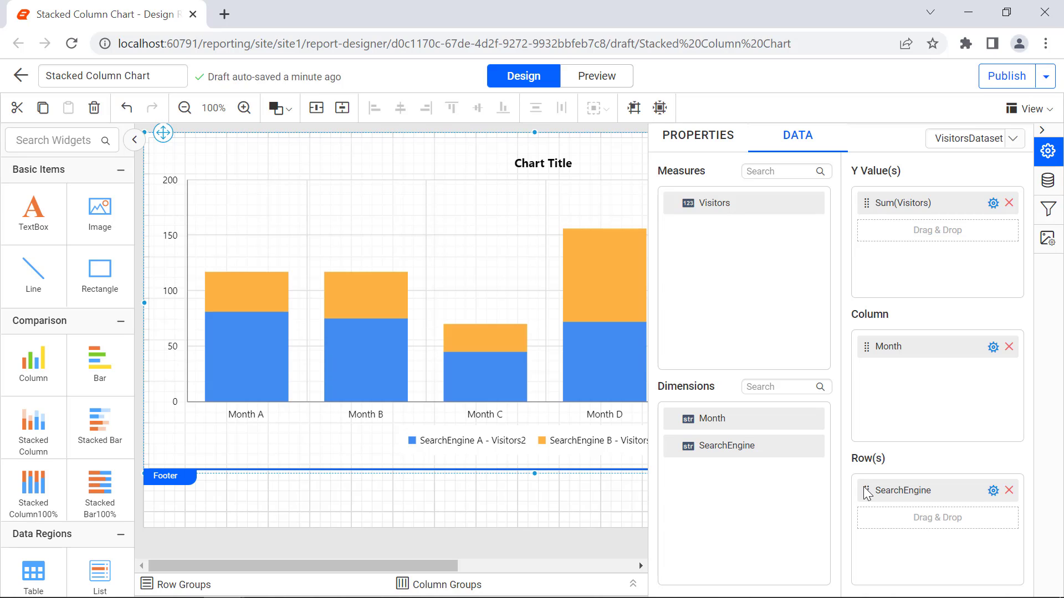
click(603, 82)
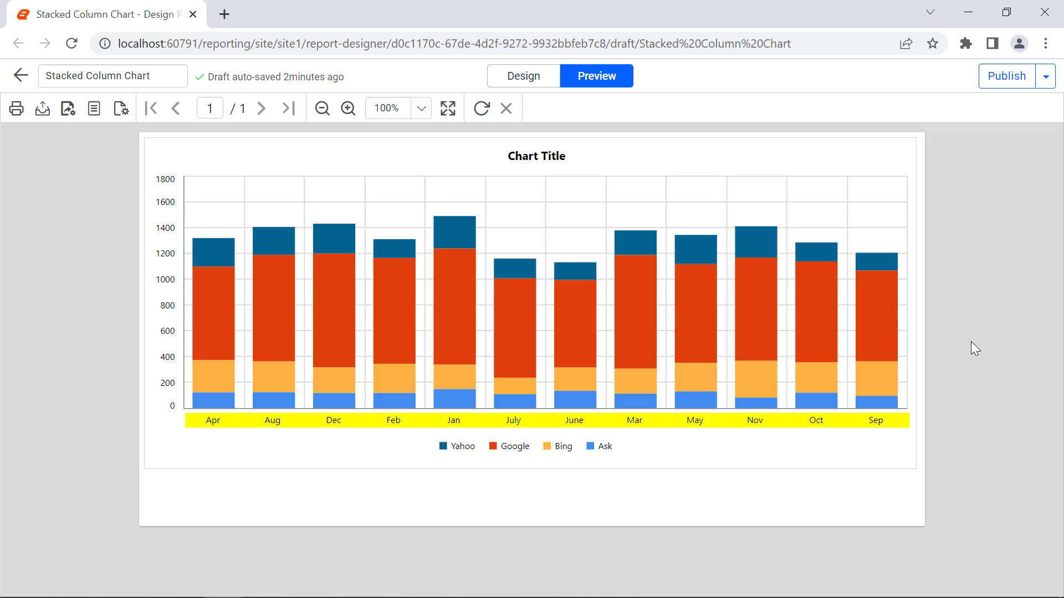
click(548, 84)
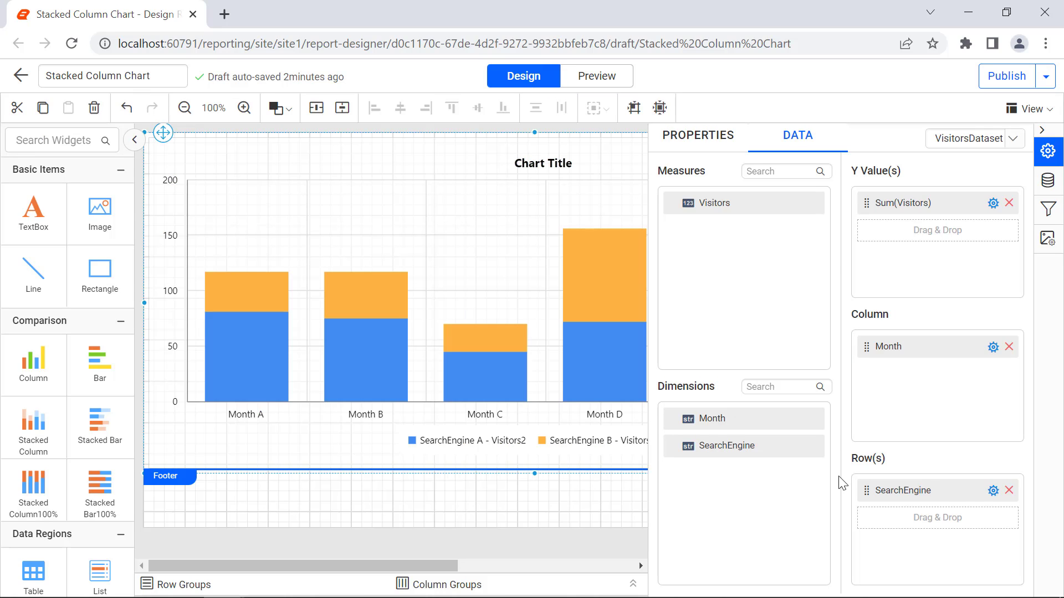
Sort the chart's Month column in ascending order by the expression =MonthName(Fields!Month.Value) and preview the report
click(993, 348)
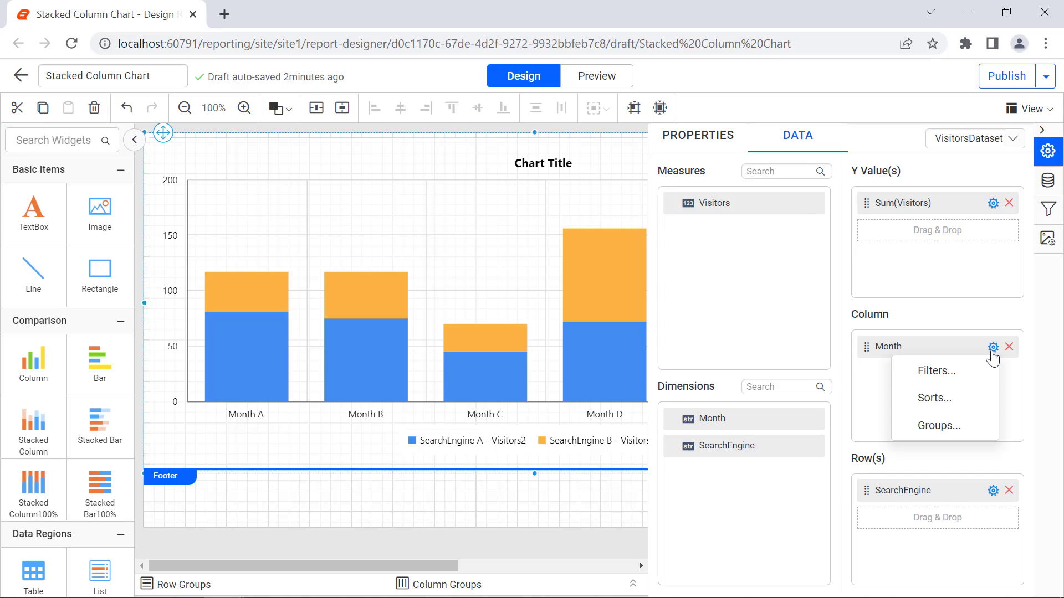
click(979, 399)
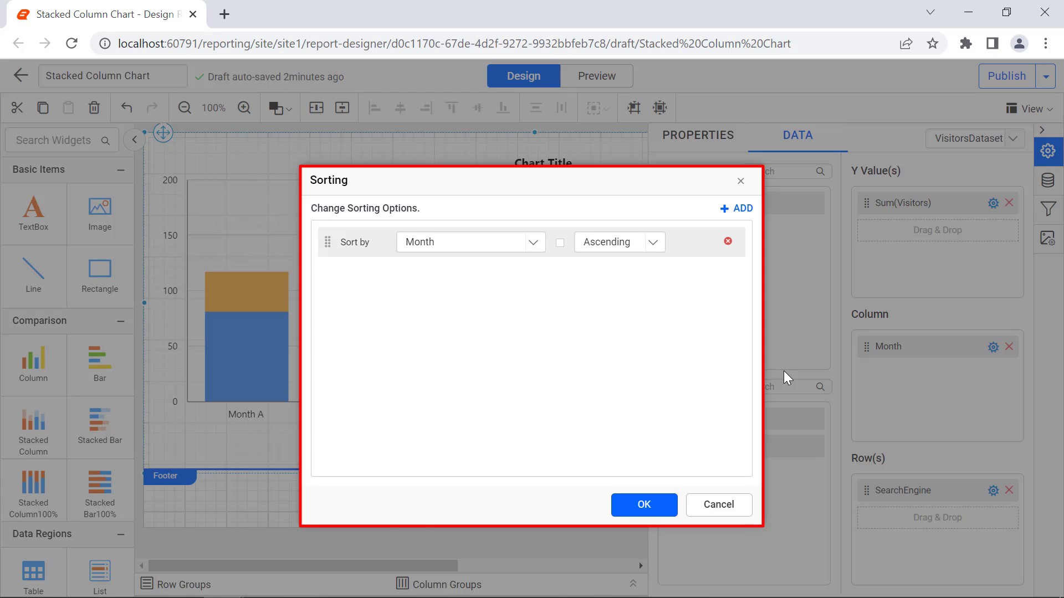
click(560, 245)
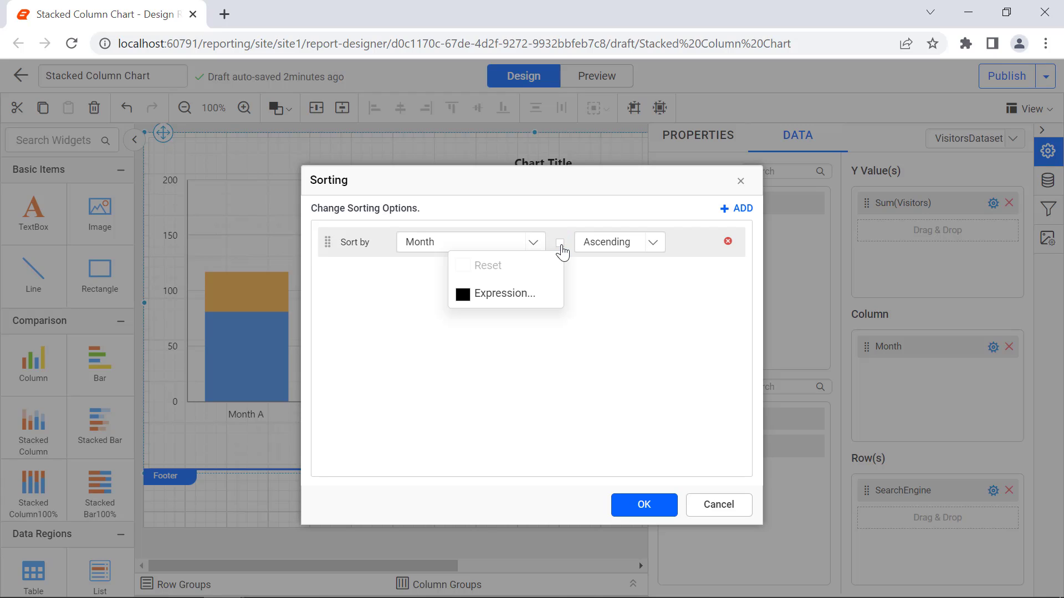
click(550, 299)
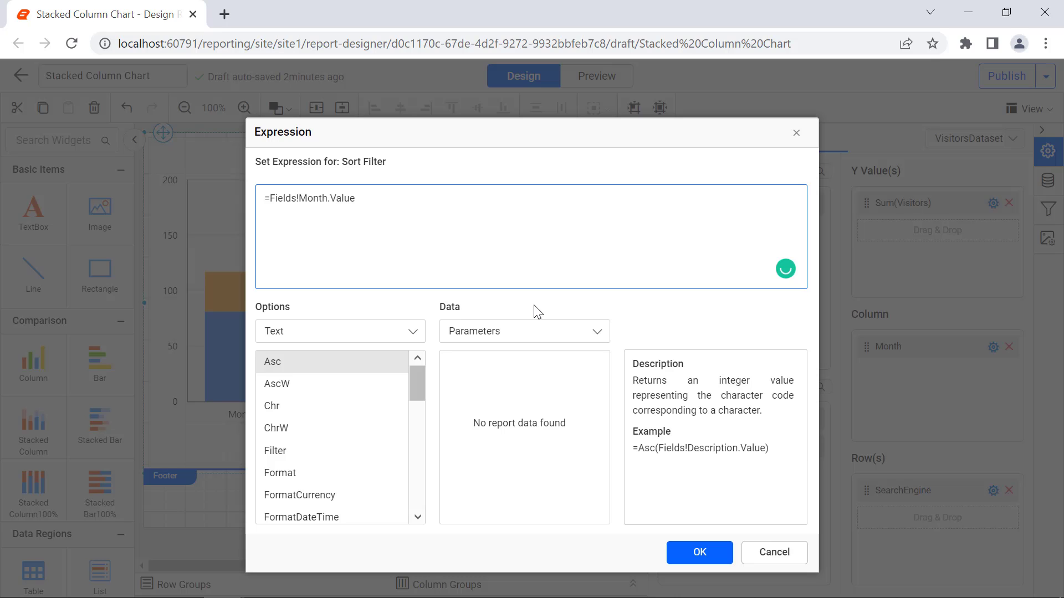
click(280, 210)
text(MonthName()
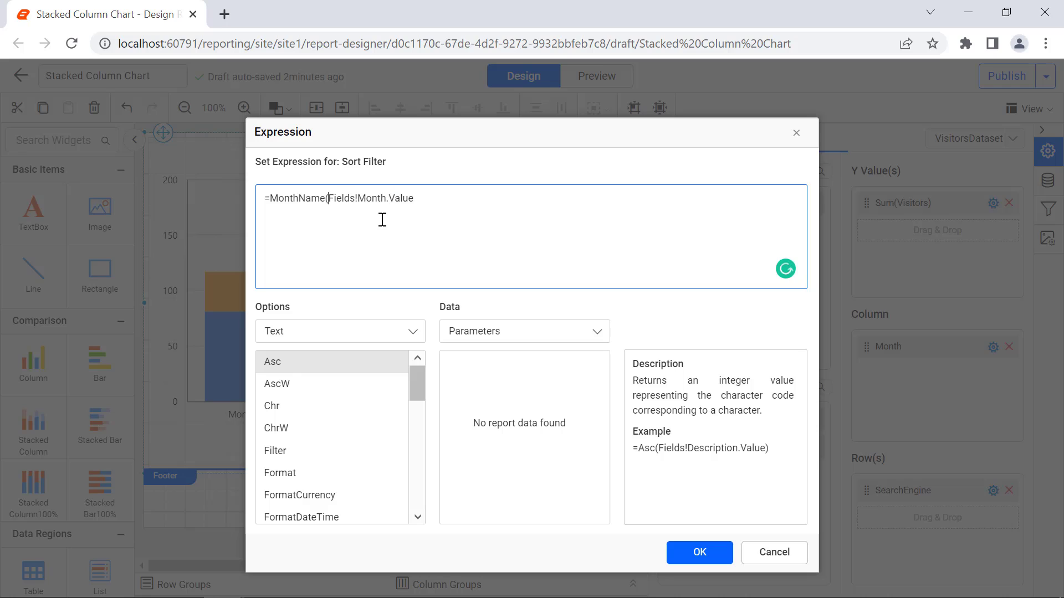
click(430, 198)
text())
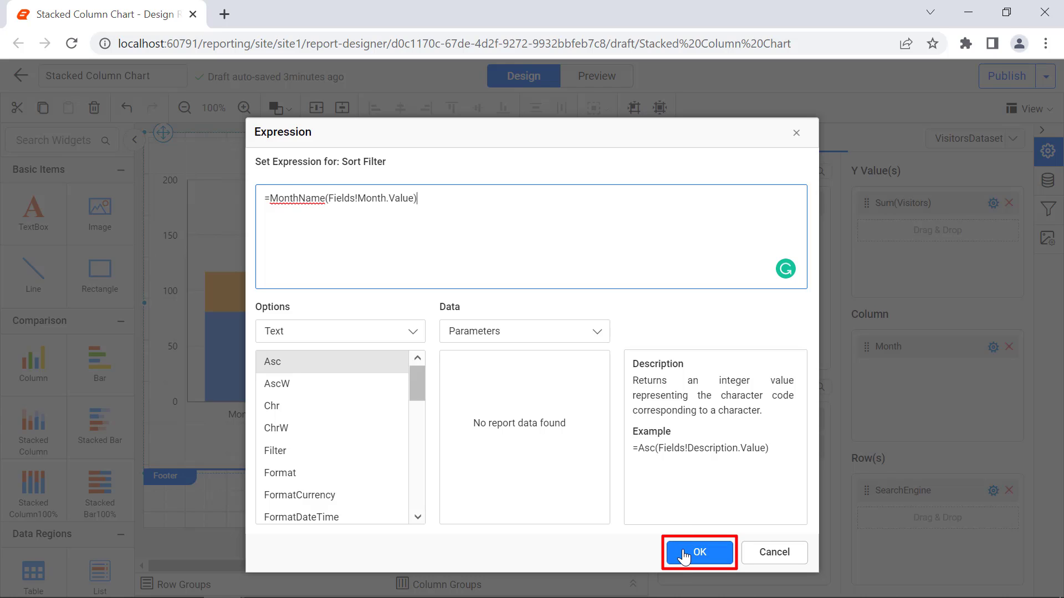
click(685, 554)
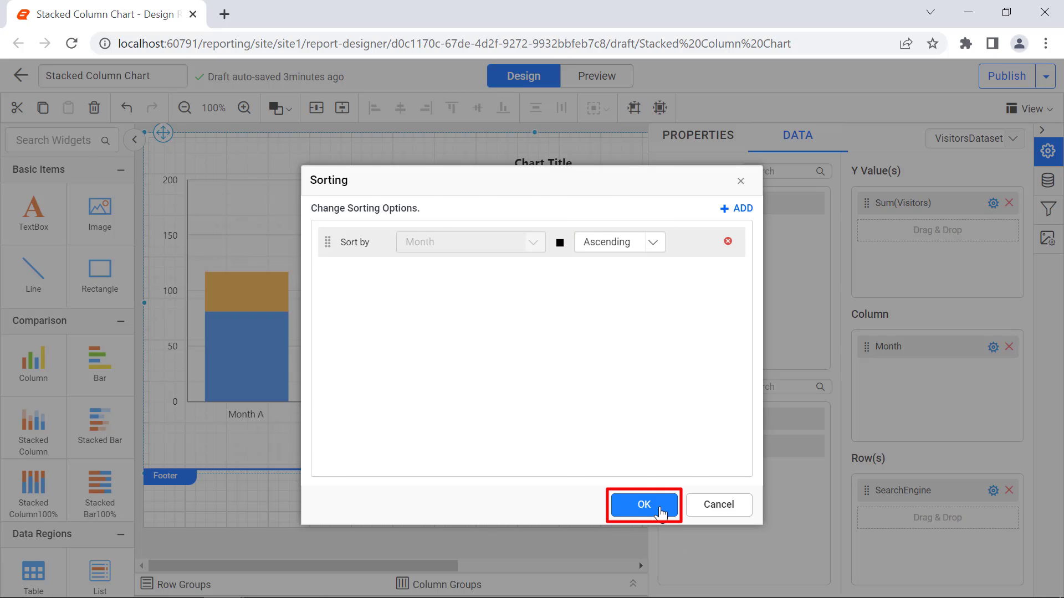
click(645, 505)
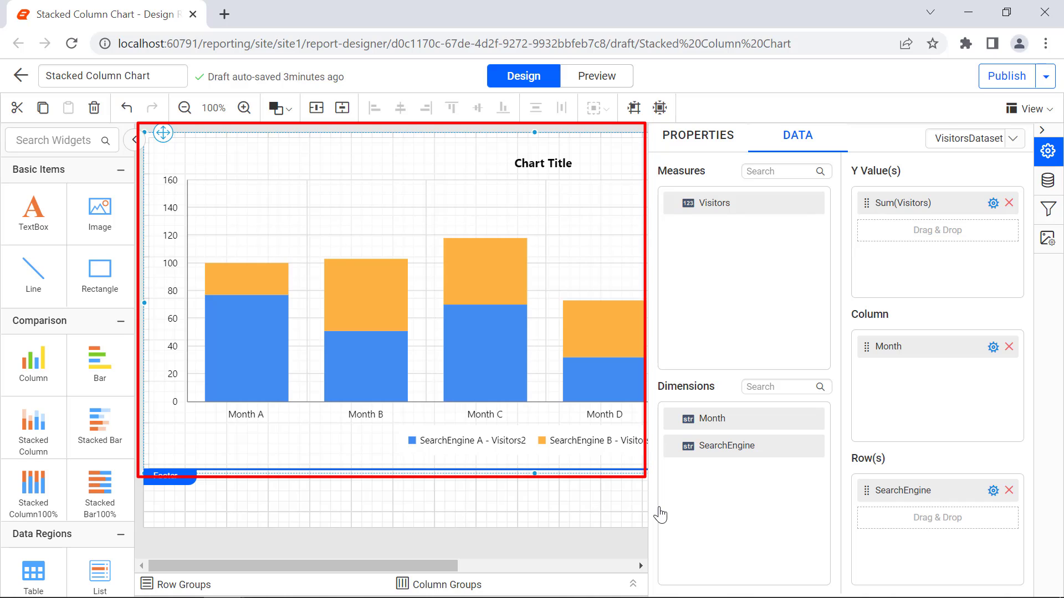
click(613, 85)
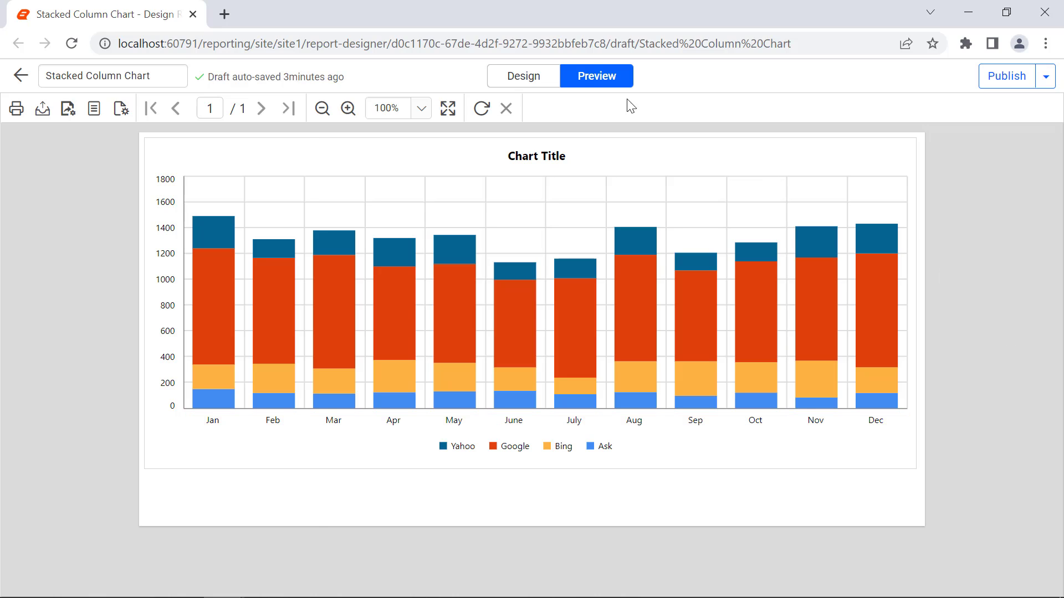
Return to the report design and set the chart's outer border style to Double in its appearance properties
click(529, 83)
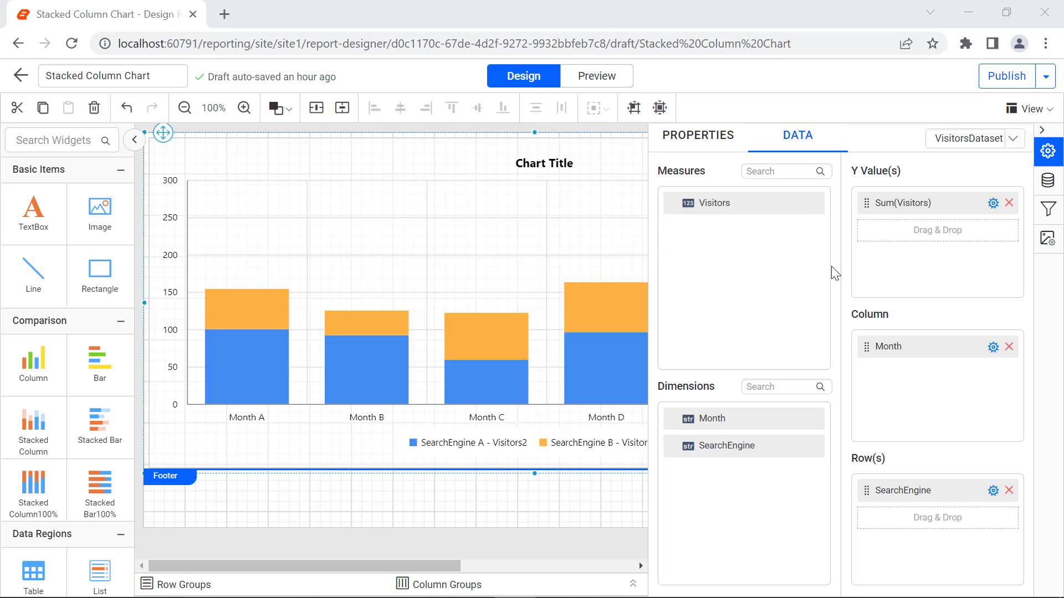
click(711, 151)
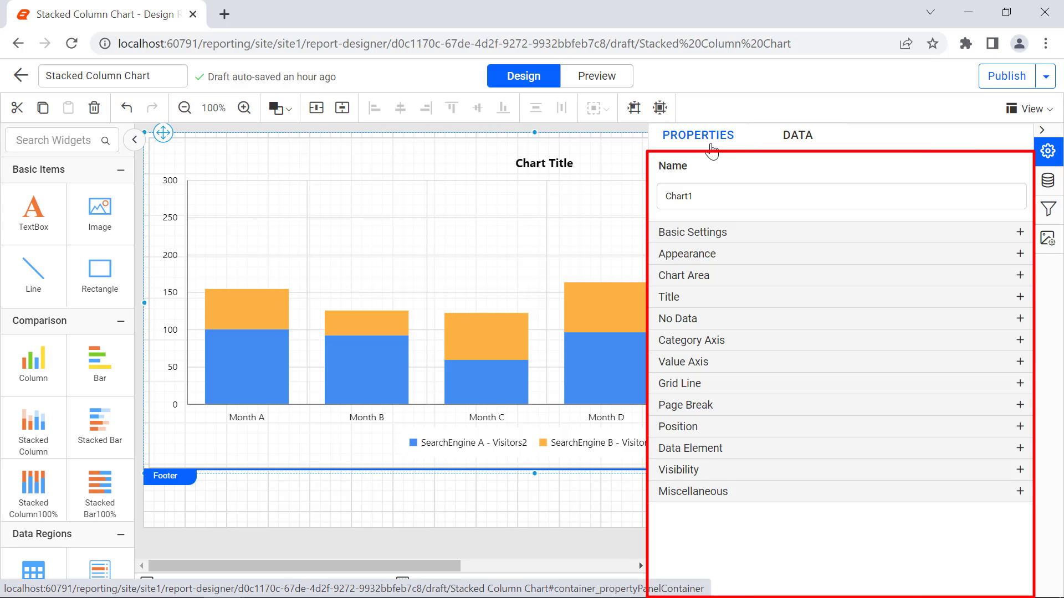
click(803, 253)
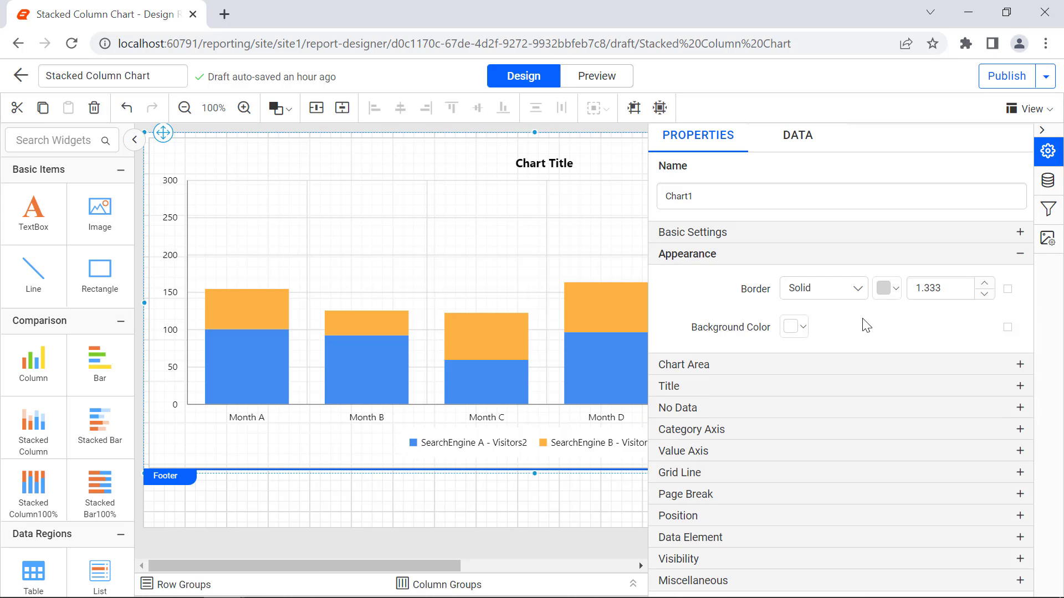
click(853, 294)
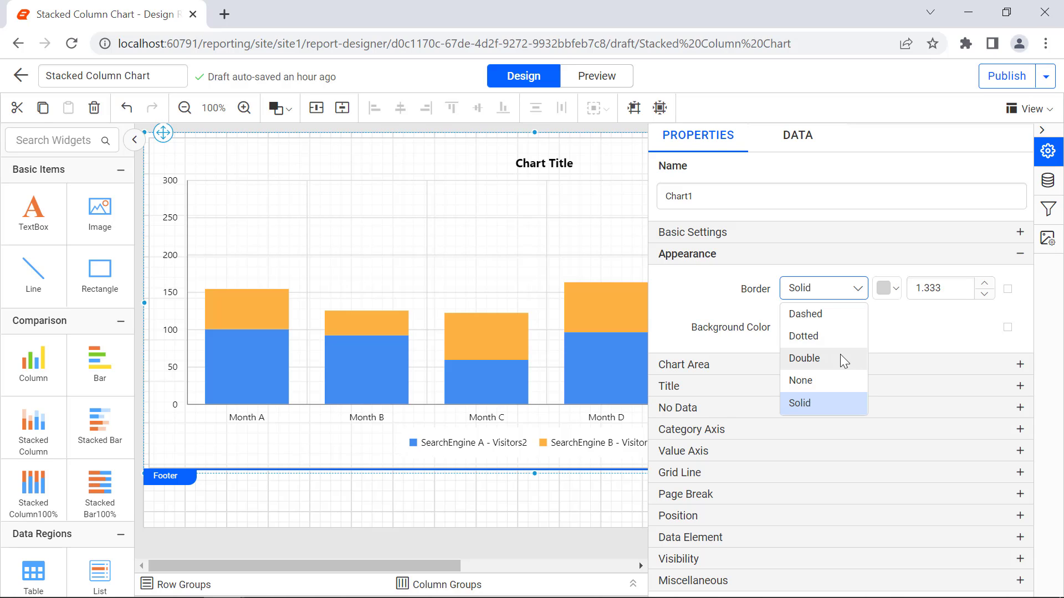
click(842, 360)
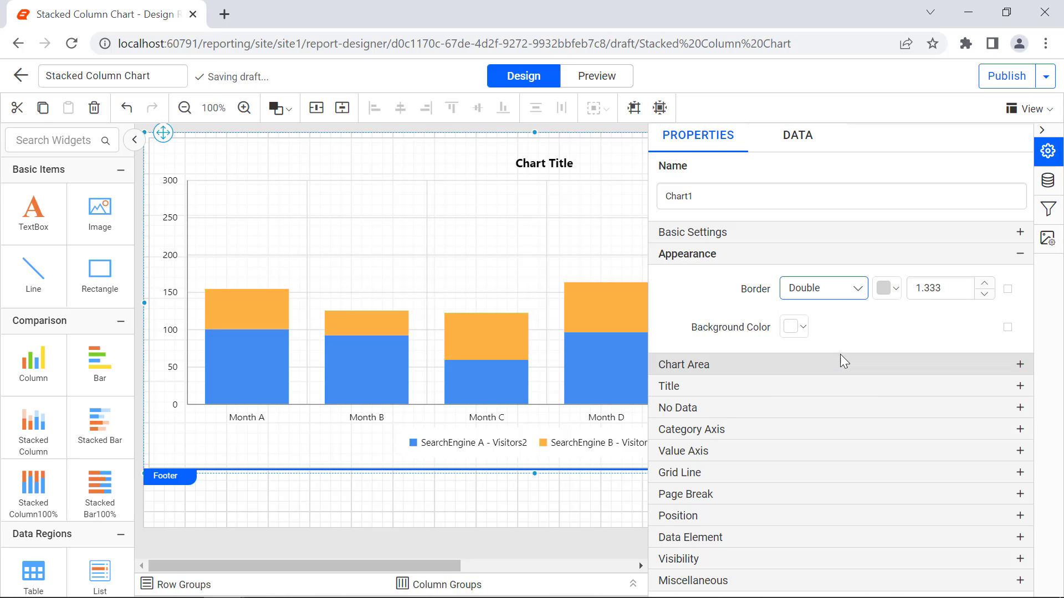
Colour the chart's outer border black and set its width to 1.833
click(898, 290)
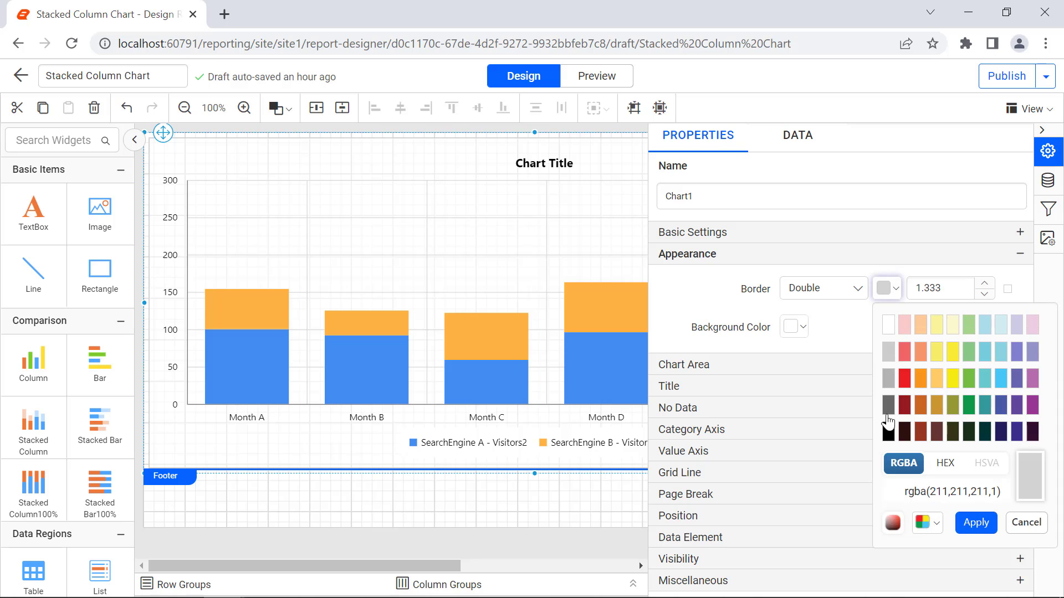
click(902, 443)
click(972, 519)
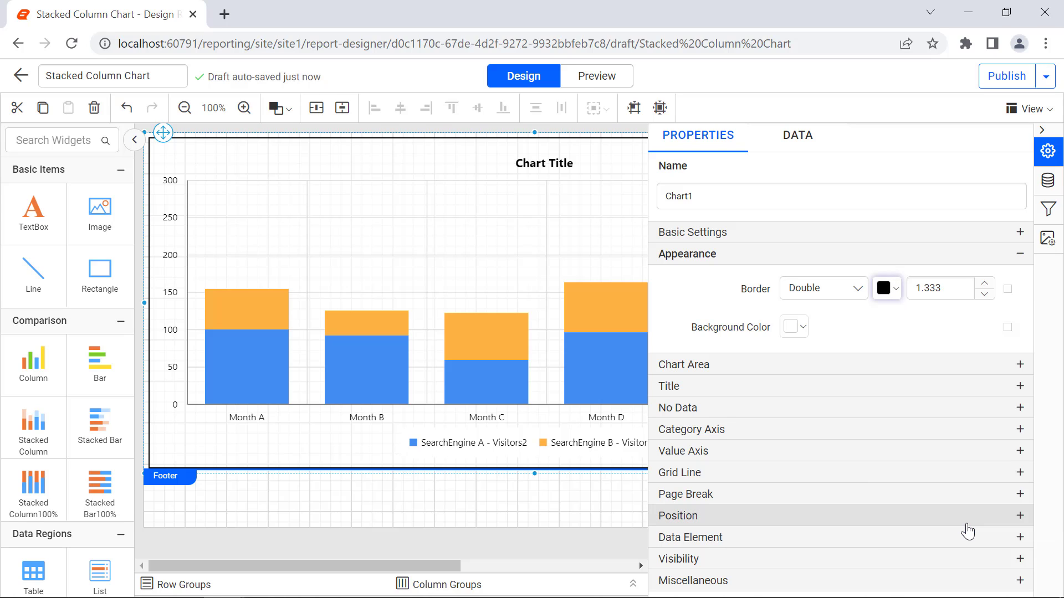
click(942, 288)
click(944, 290)
key(BackSpace)
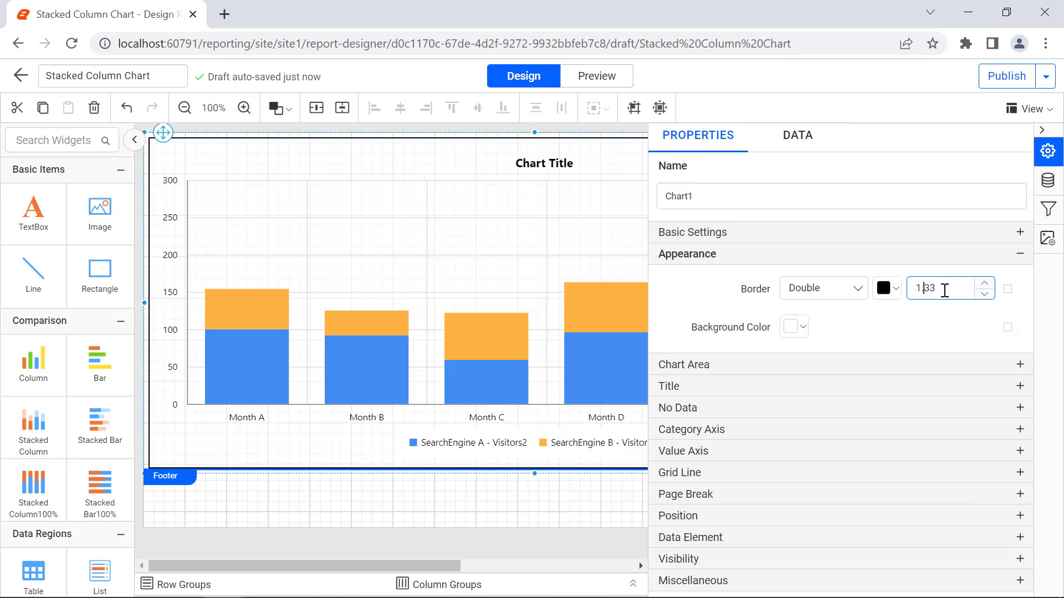
text(8)
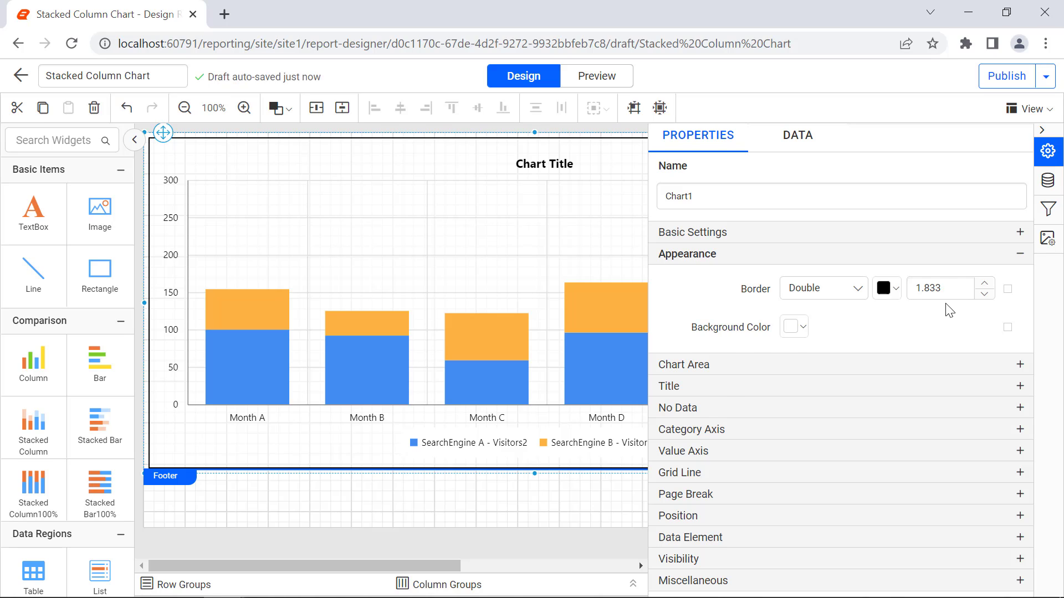
Show the chart area border, colour it black and set its width to 2
click(831, 364)
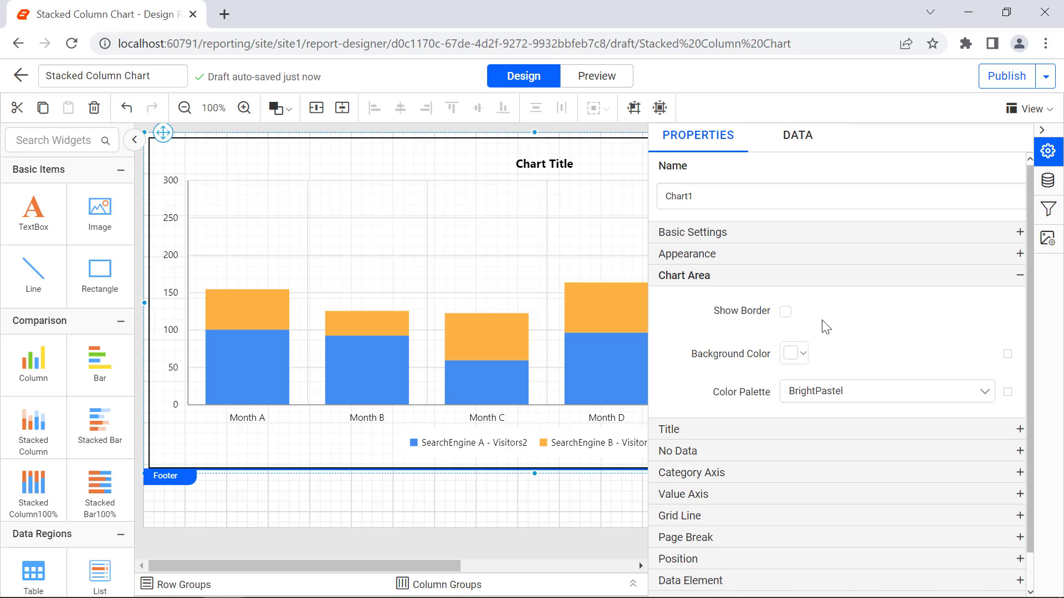
click(786, 312)
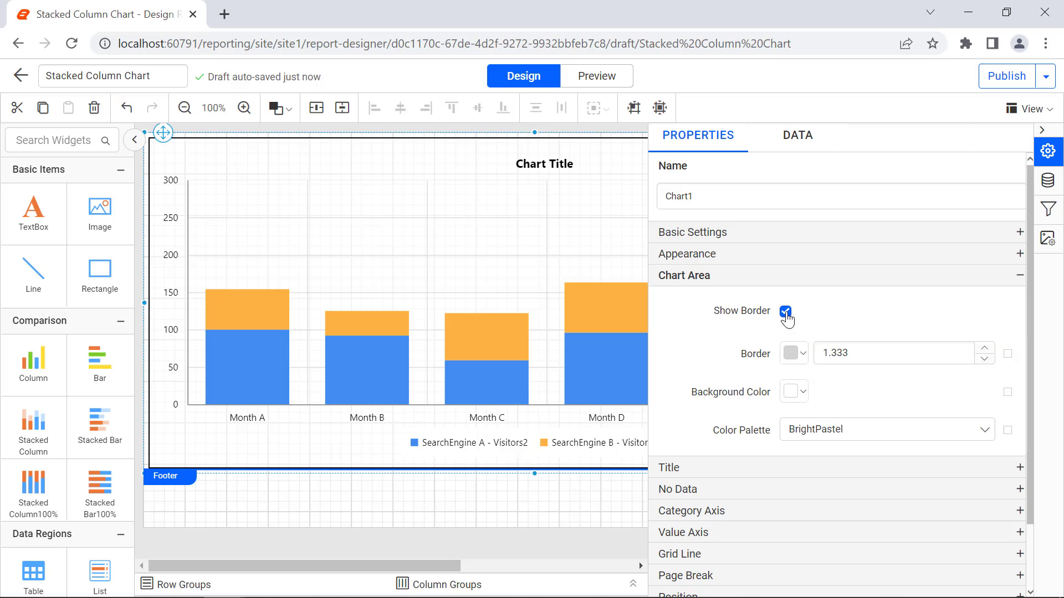
click(794, 352)
click(800, 233)
click(882, 314)
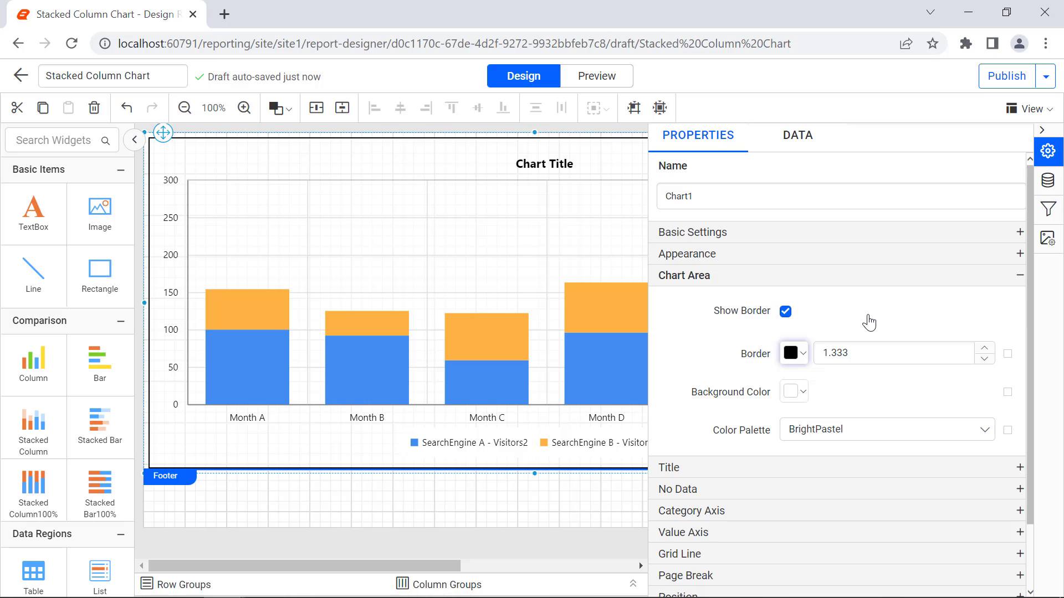
double_click(859, 352)
text(2)
click(862, 375)
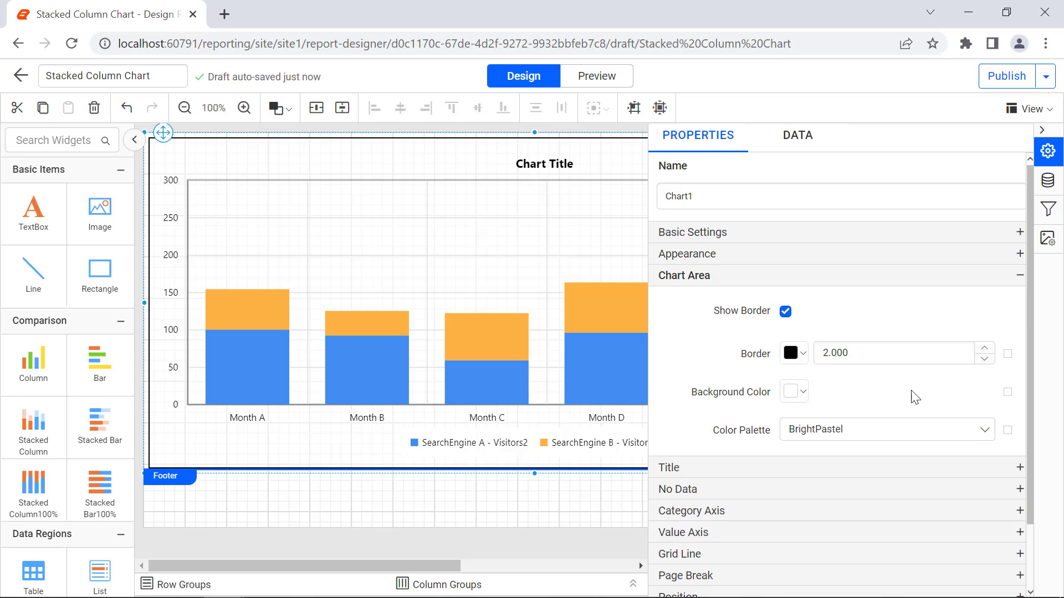
Switch the chart's color palette to Custom and add dark navy as the first custom color
click(920, 430)
click(913, 553)
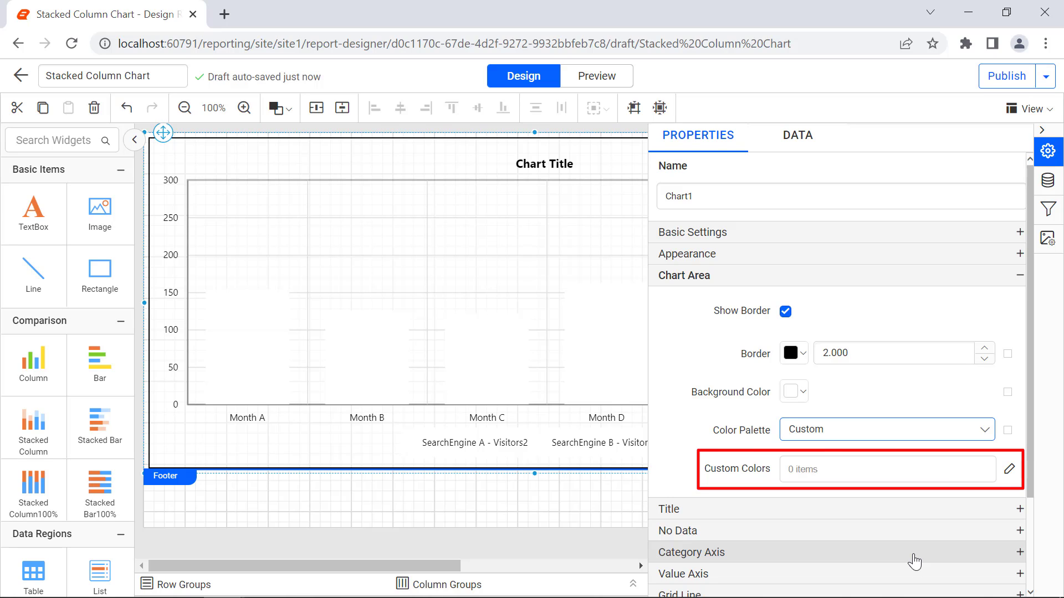
click(1009, 471)
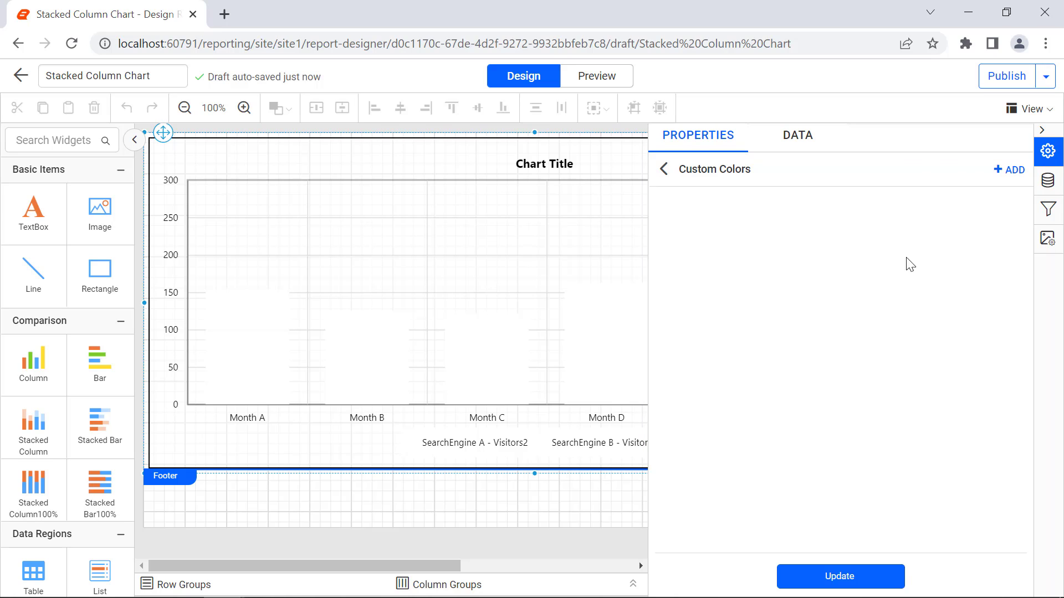
click(1012, 176)
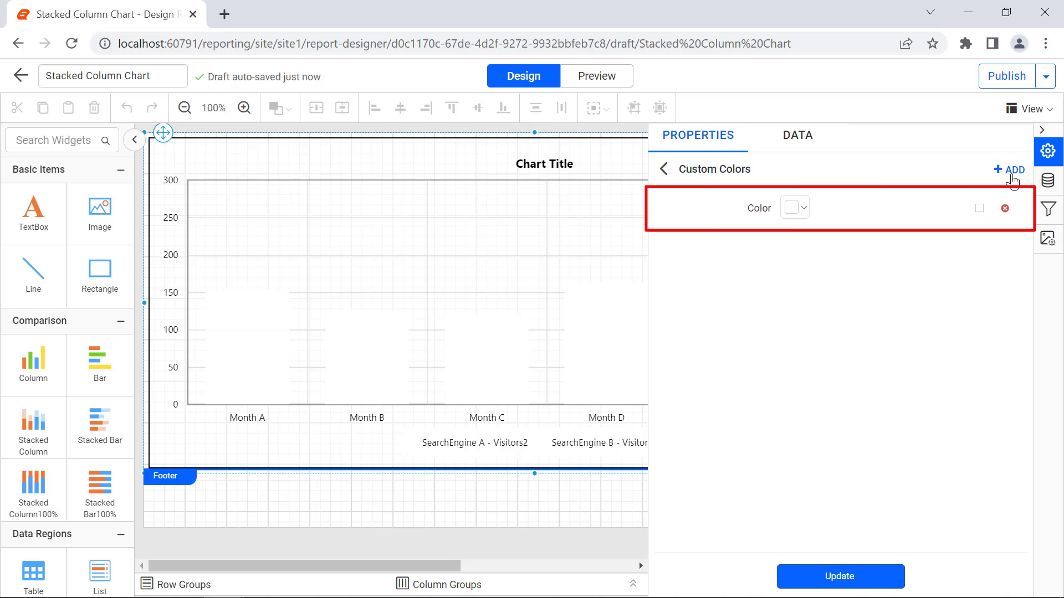
click(803, 208)
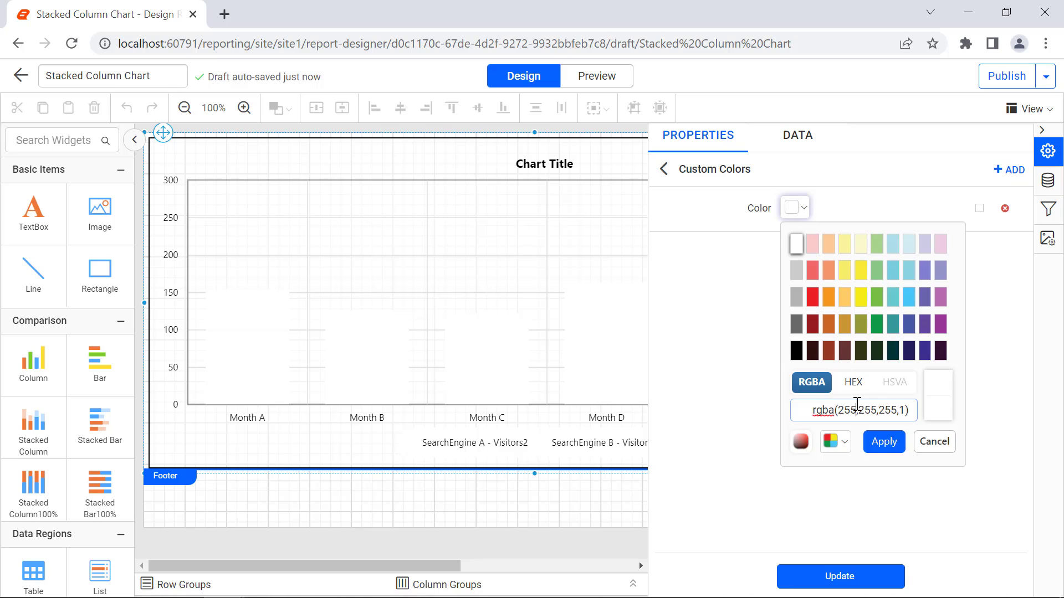
triple_click(857, 407)
key(ctrl+v)
click(878, 444)
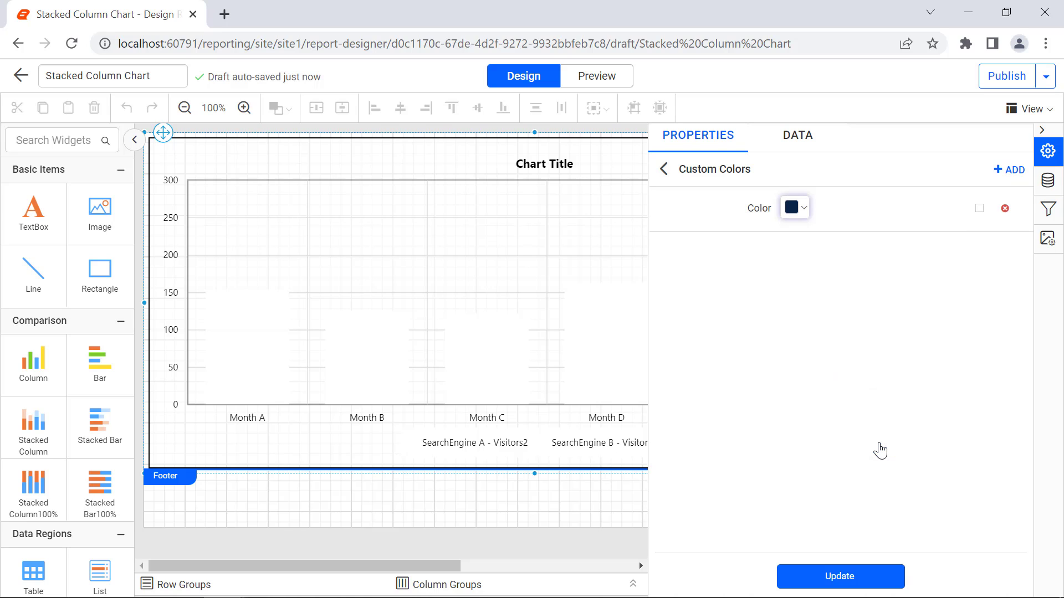
Add coral red and turquoise as the second and third custom colors of the palette
click(1010, 171)
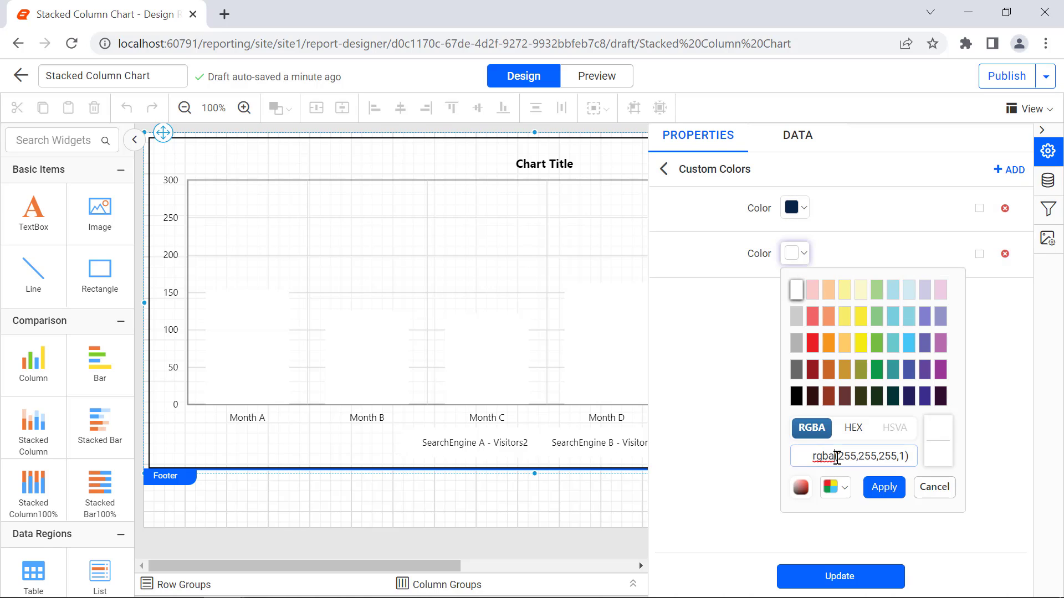
click(880, 492)
click(1009, 170)
click(795, 299)
triple_click(831, 501)
key(ctrl+v)
click(883, 534)
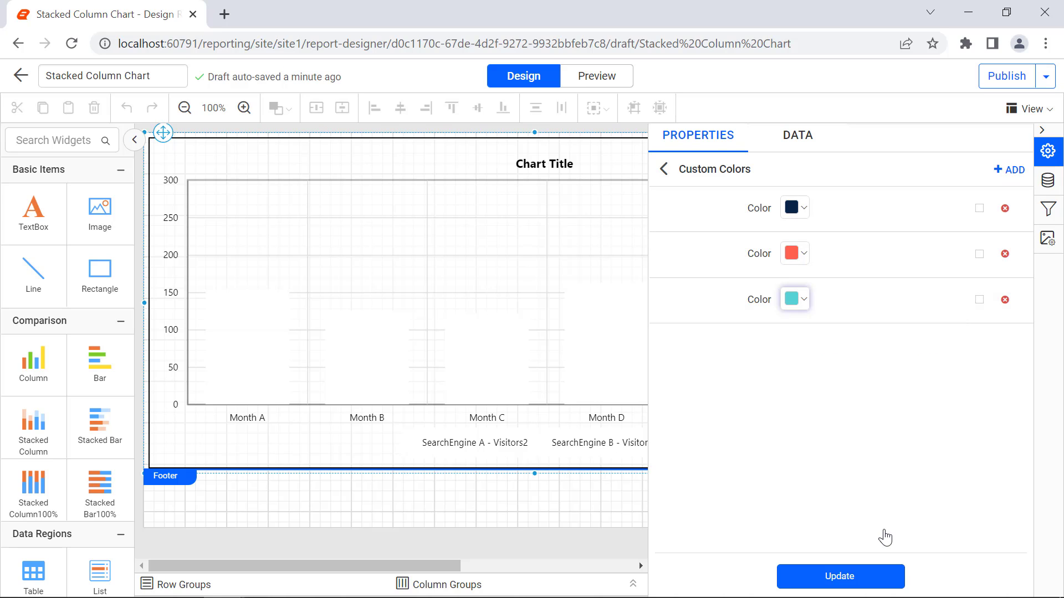
Add yellow as the fourth and fifth custom colors and update the chart with the custom palette
click(794, 344)
triple_click(825, 274)
key(ctrl+v)
click(883, 307)
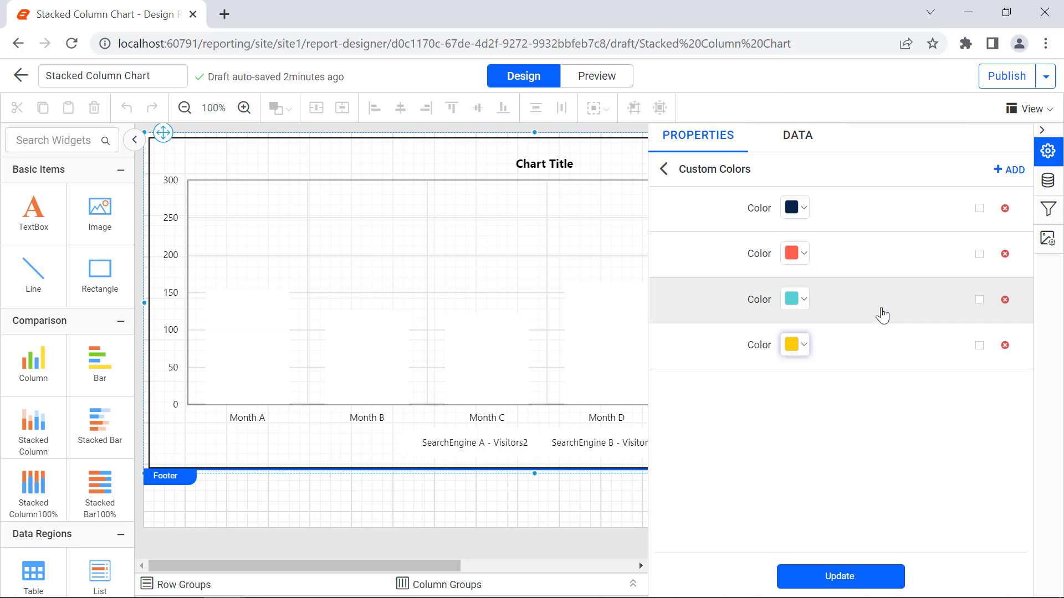
click(1009, 170)
click(794, 390)
triple_click(842, 318)
key(ctrl+v)
click(884, 351)
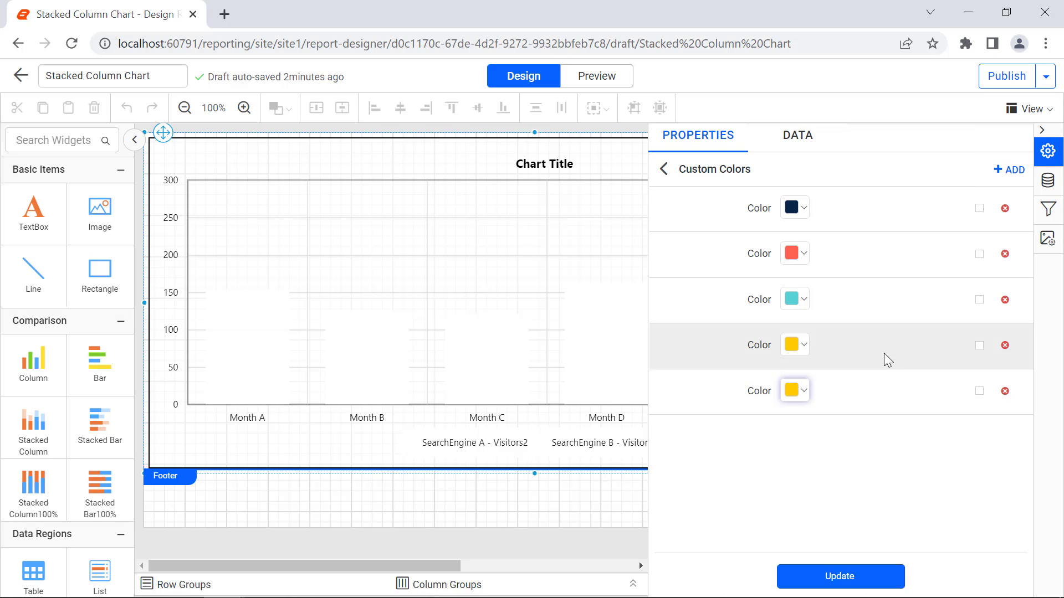
click(887, 578)
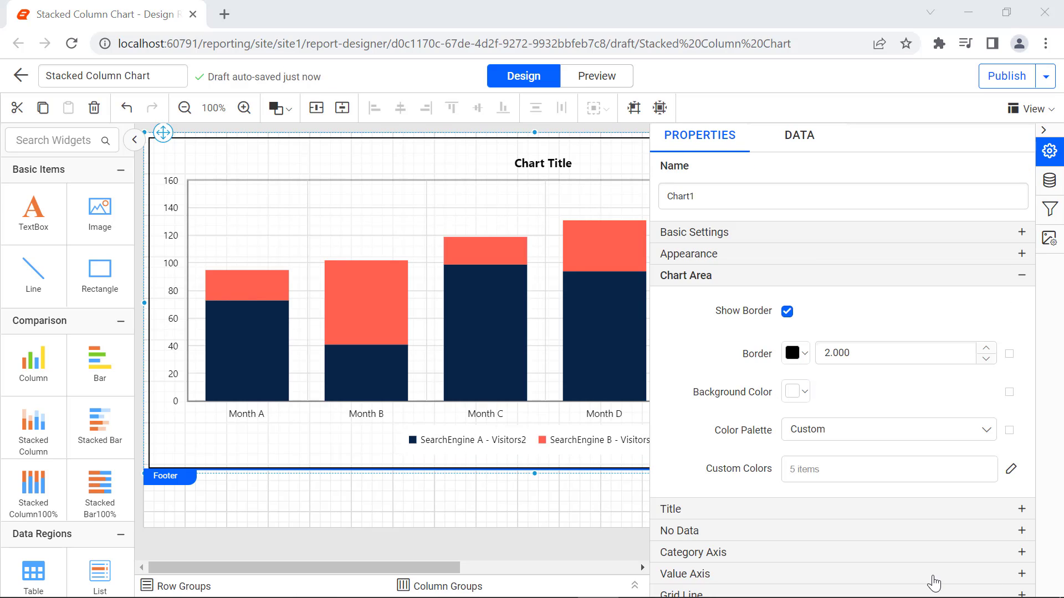
Change the chart's title text to "Most Popular Search Engine"
click(958, 509)
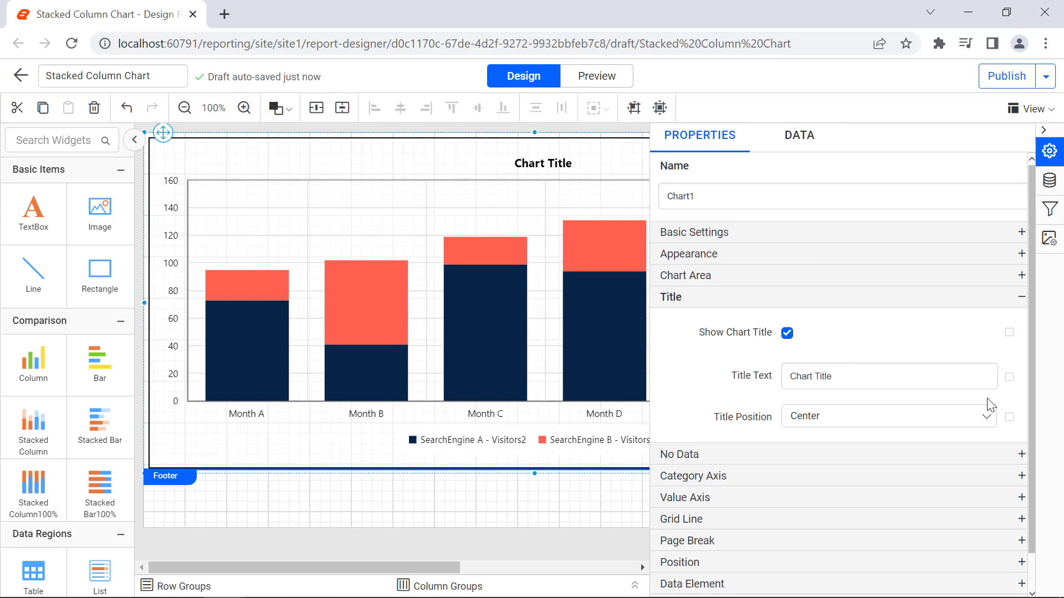
triple_click(978, 381)
text(Most Popular Search E)
text(ngine)
click(988, 400)
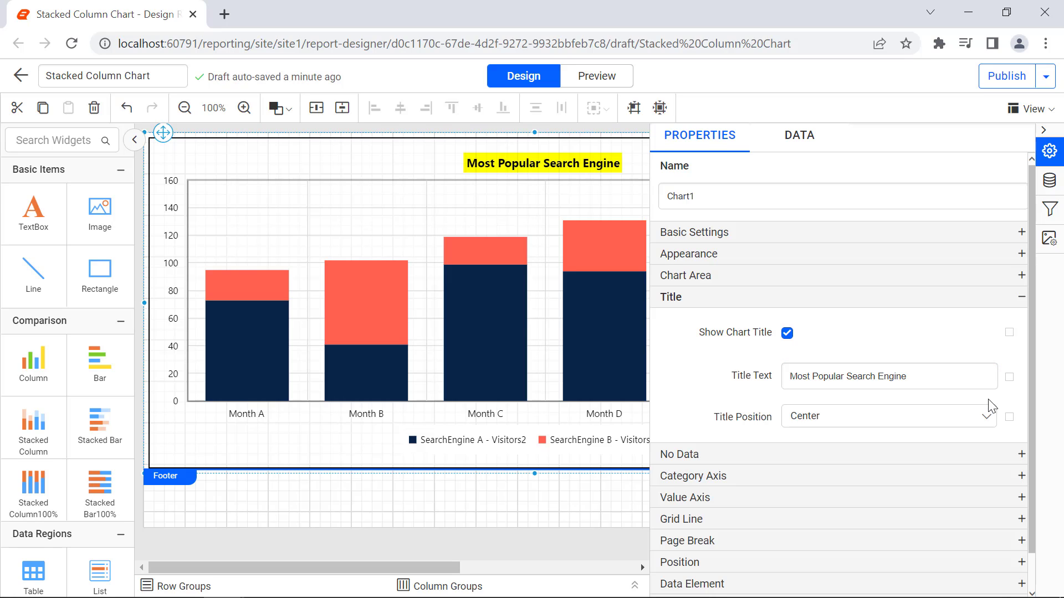
Set the chart's no-data message to "No Data to Display"
click(997, 456)
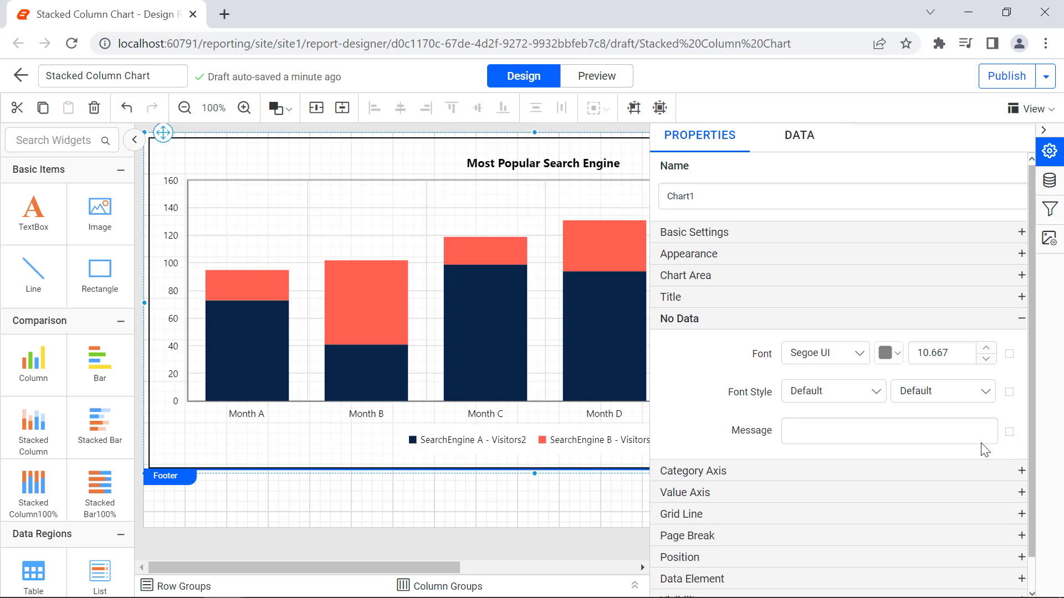
click(983, 442)
text(No Data to Display)
click(984, 454)
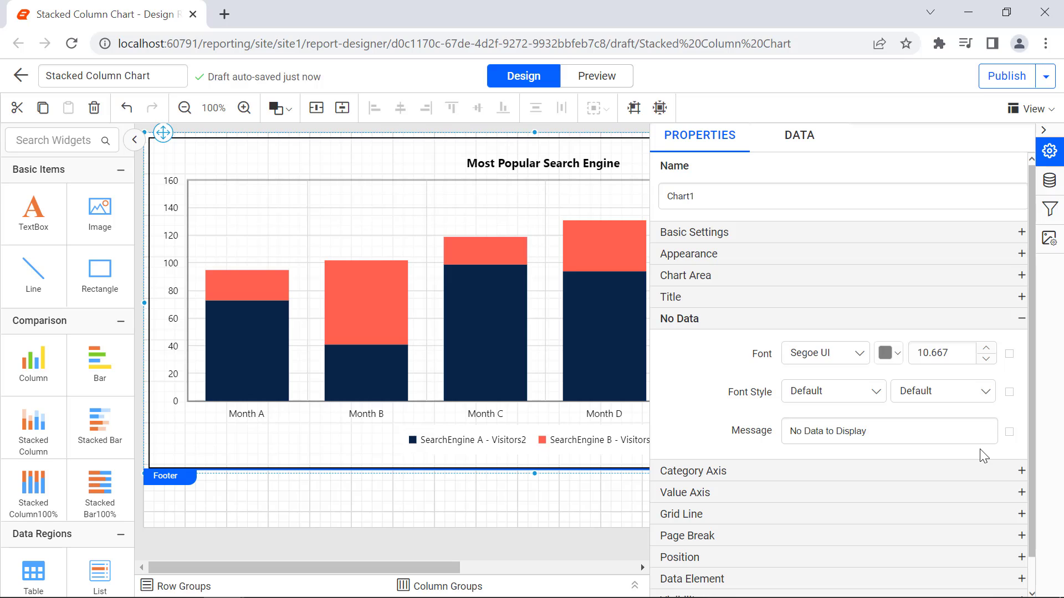
Give the chart's category axis the title "Months"
click(992, 469)
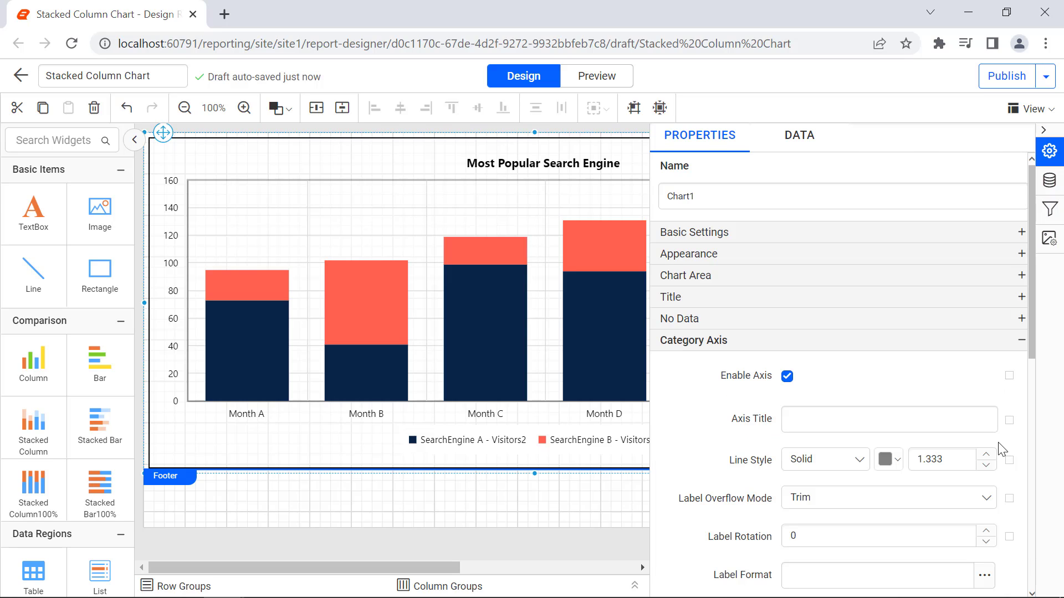
click(971, 421)
text(Months)
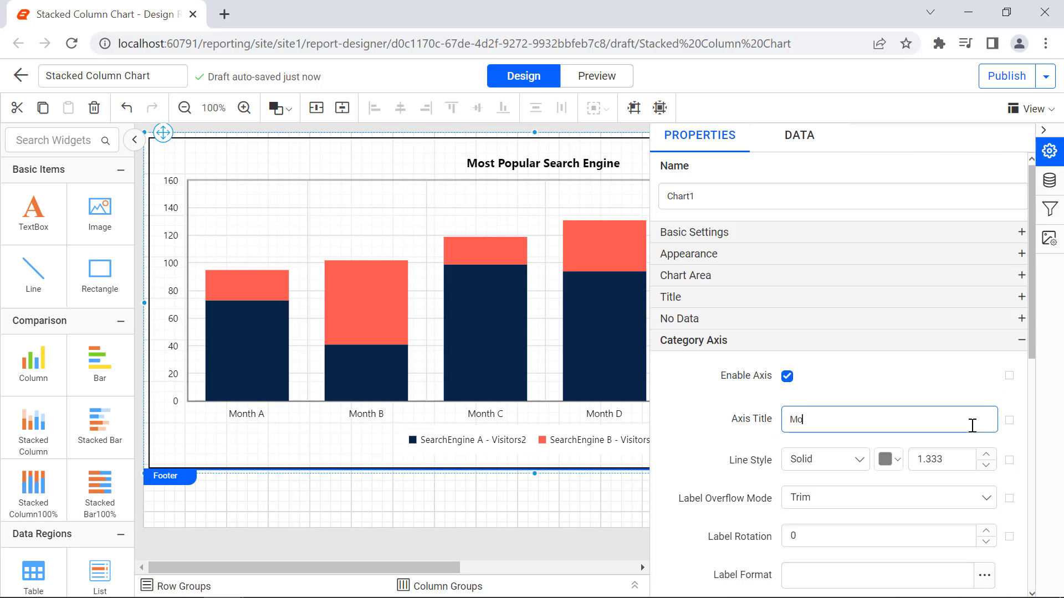
click(979, 441)
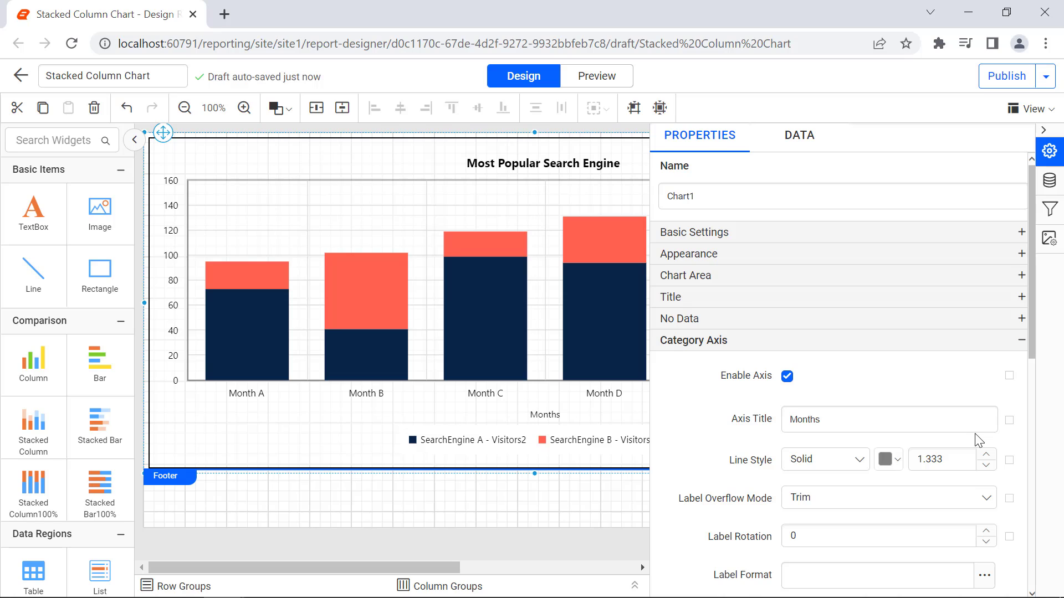
Format the category axis title with font size 13 and bold weight through its advanced options, then close those options
click(1009, 422)
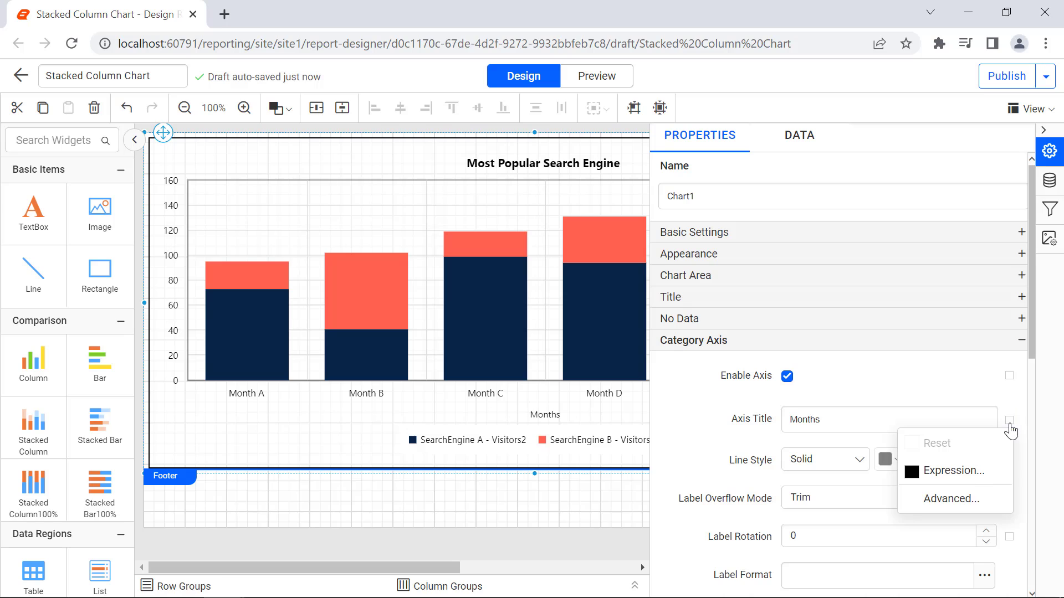
click(996, 502)
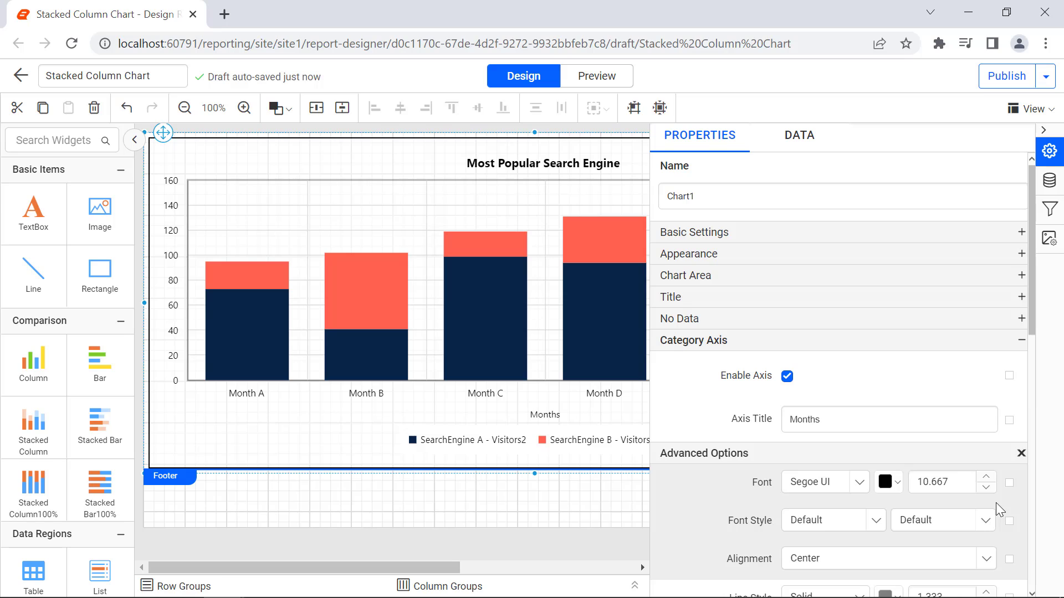
click(958, 483)
text(13)
click(959, 498)
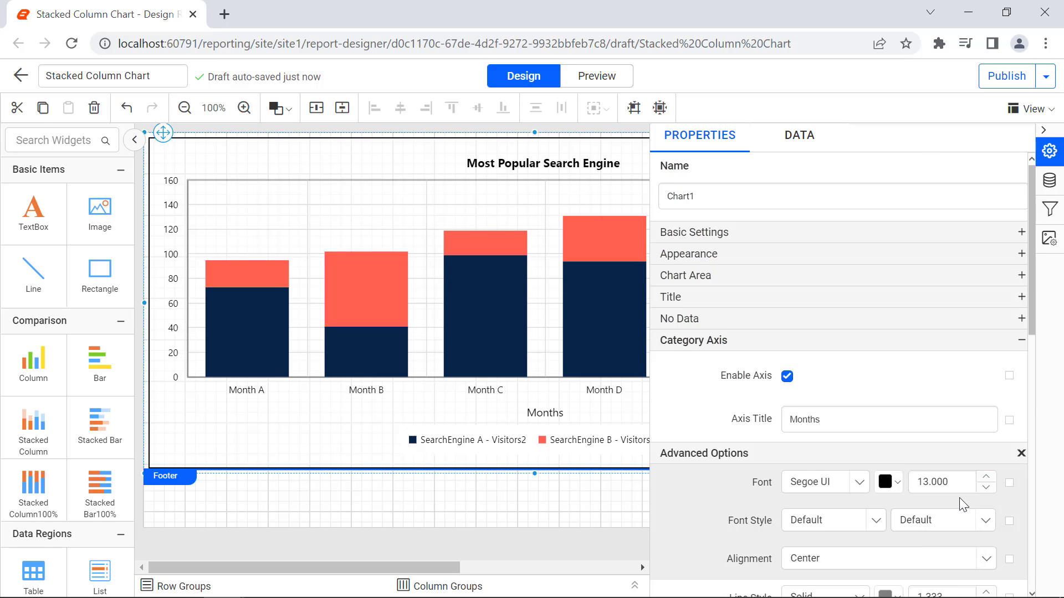
click(968, 519)
click(966, 500)
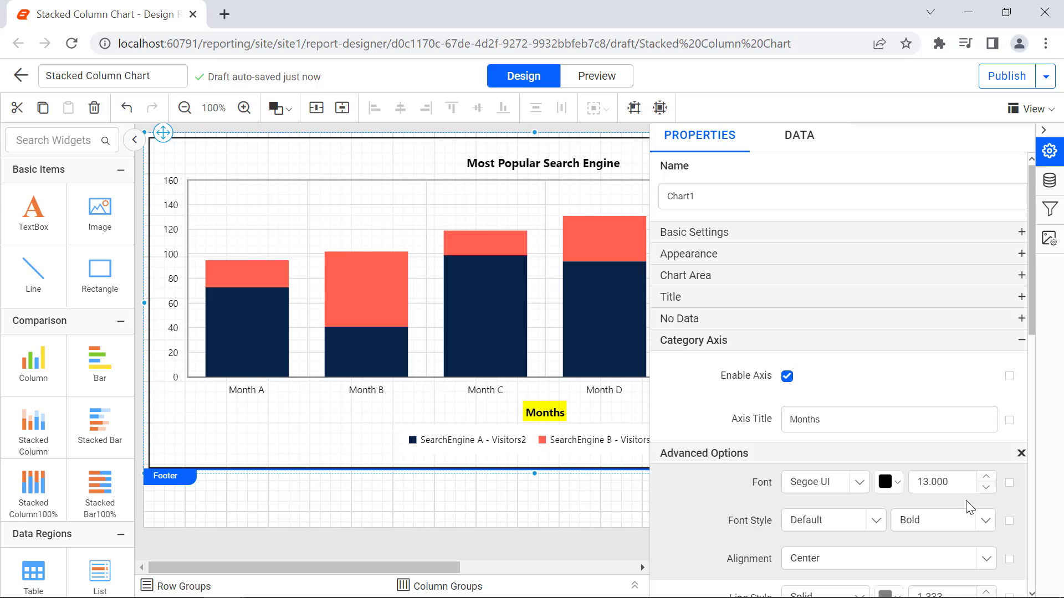
click(1019, 454)
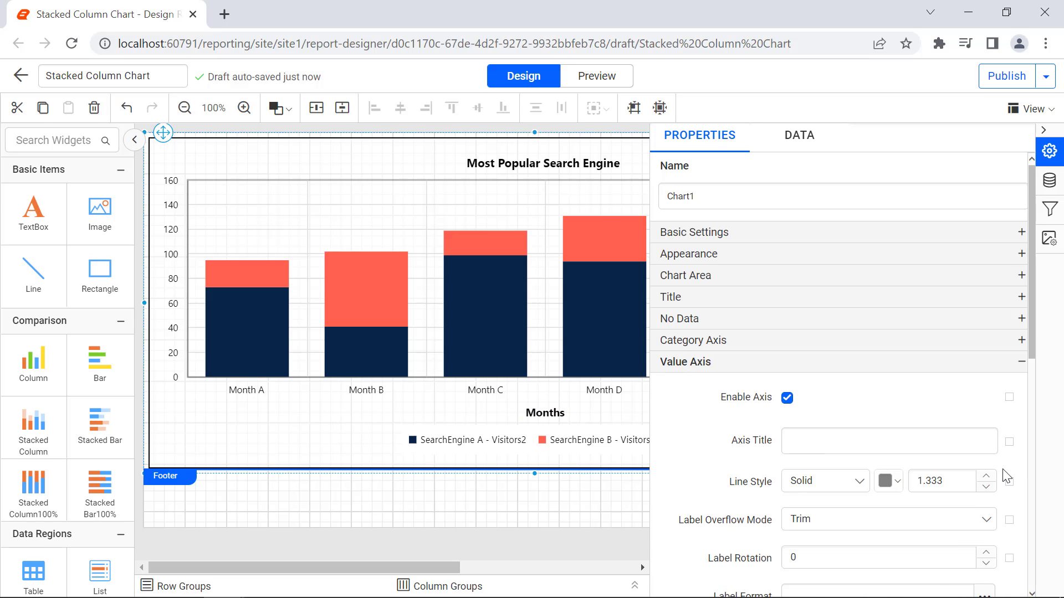
Give the chart's value axis the title "Visitors Count"
click(965, 444)
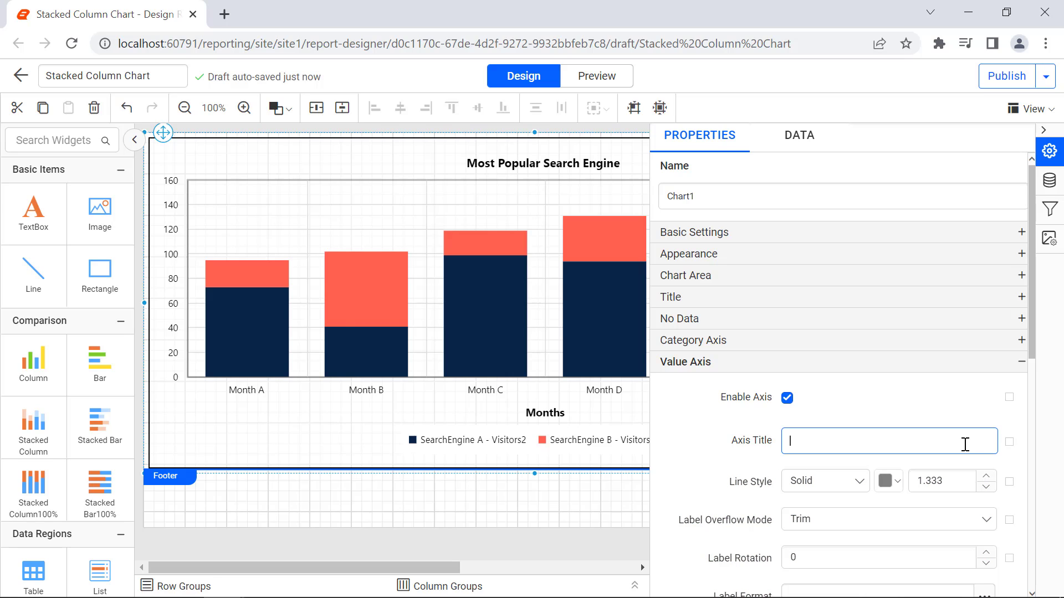
text(Visitors Count)
click(975, 467)
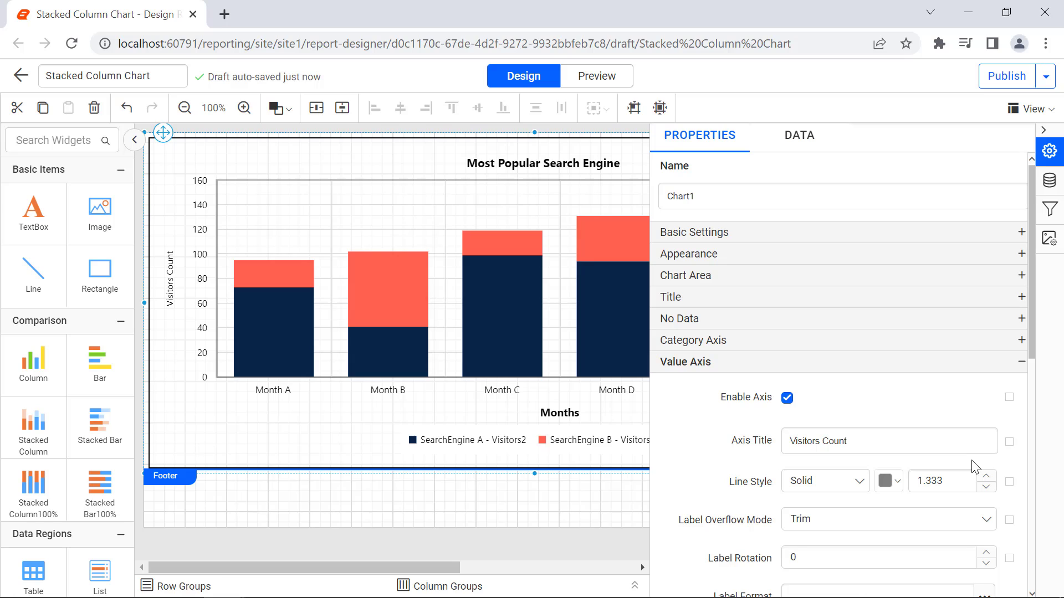
Format the value axis title with font size 13 and bold weight through its advanced options, and close those options
click(1008, 441)
click(942, 517)
double_click(971, 503)
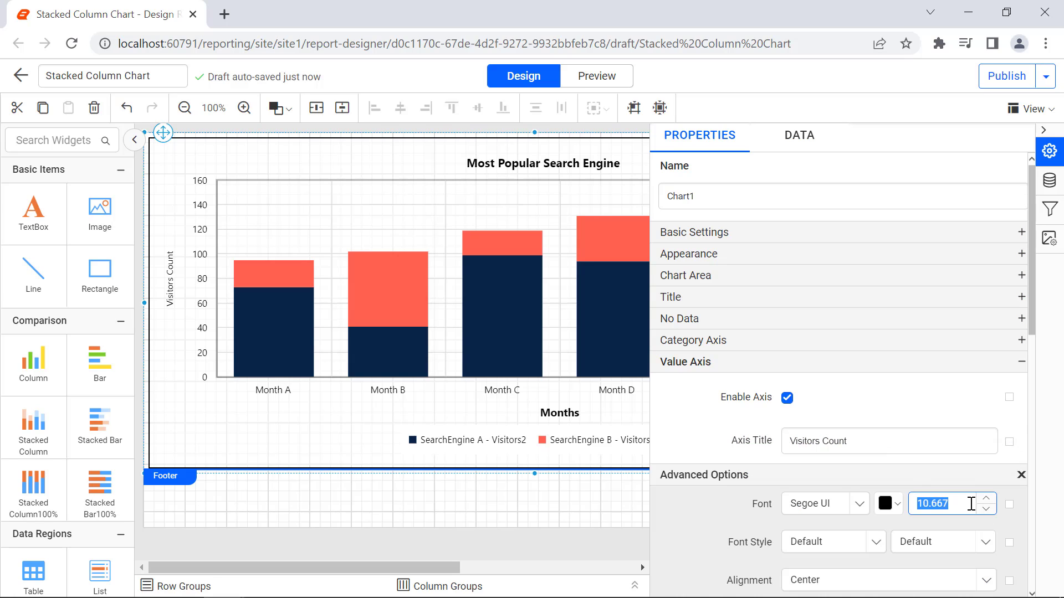
text(13)
key(Return)
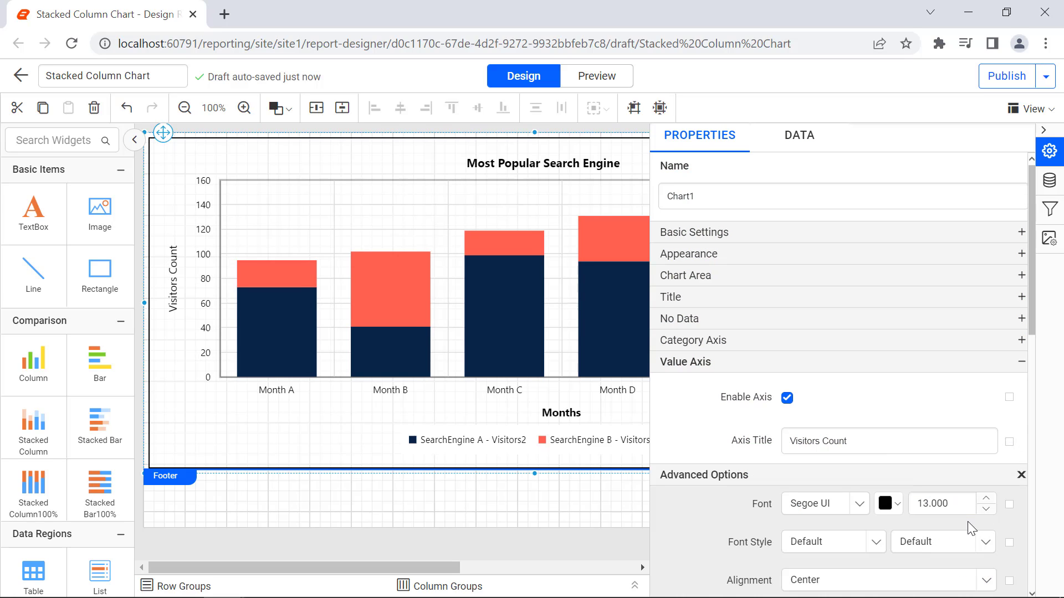
click(975, 537)
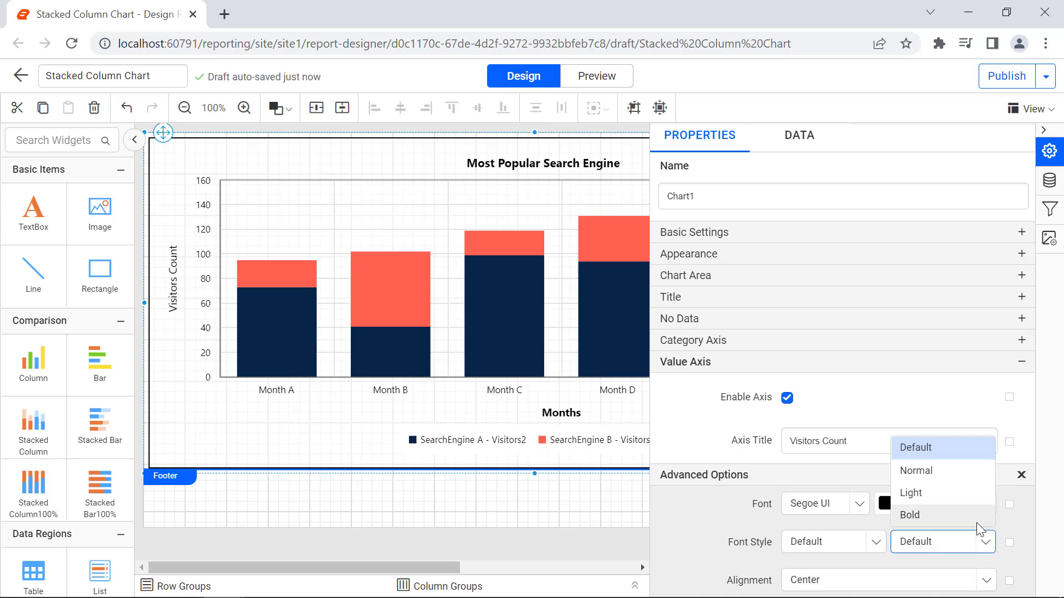
click(976, 521)
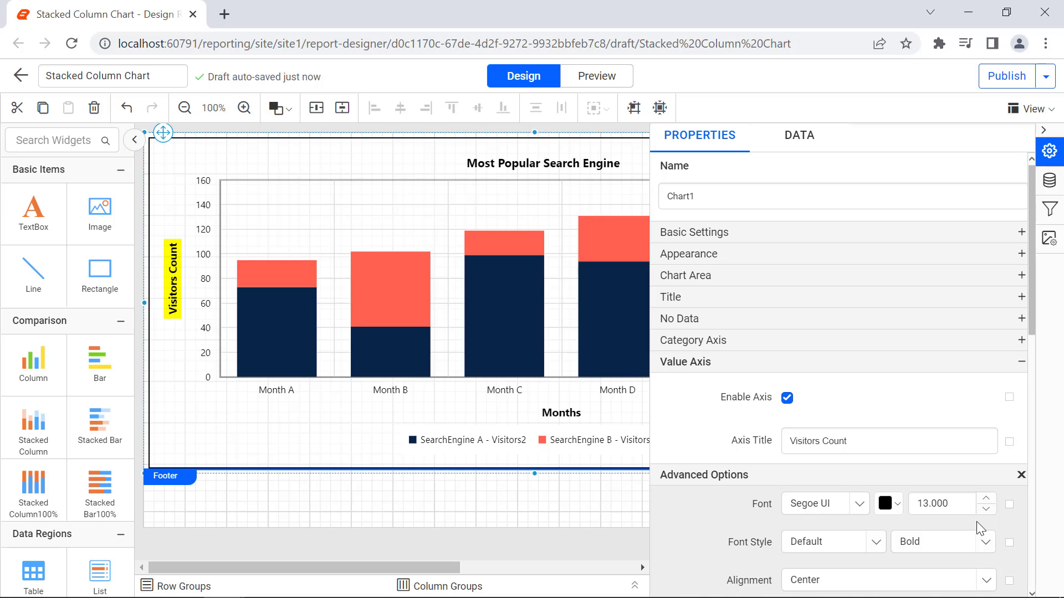
click(1021, 475)
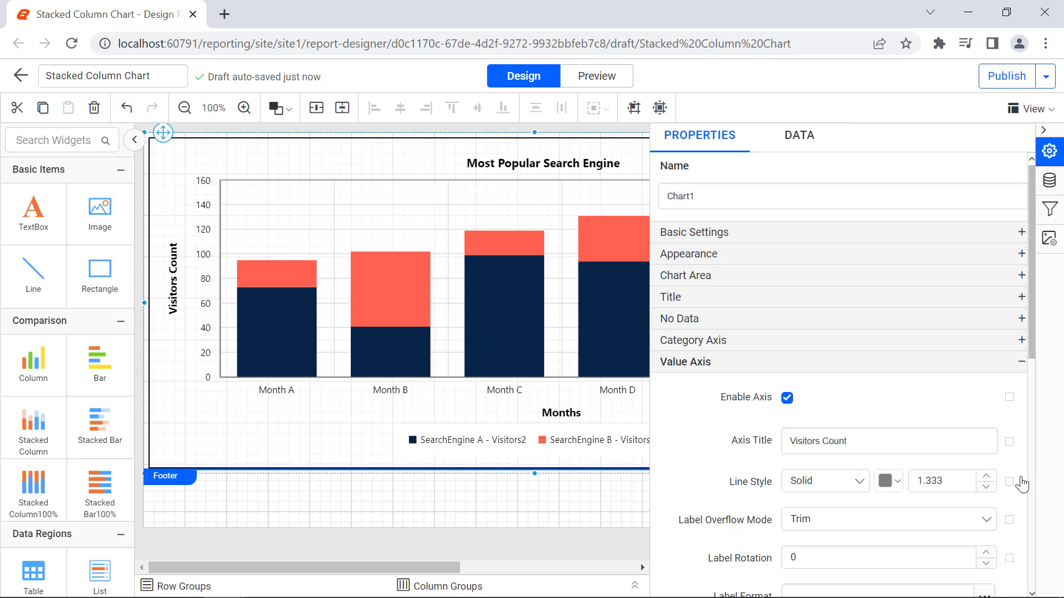
Set the chart's tooltip to "Most Popular Search Engine Chart" and preview the report
scroll(1019, 487, down, 5)
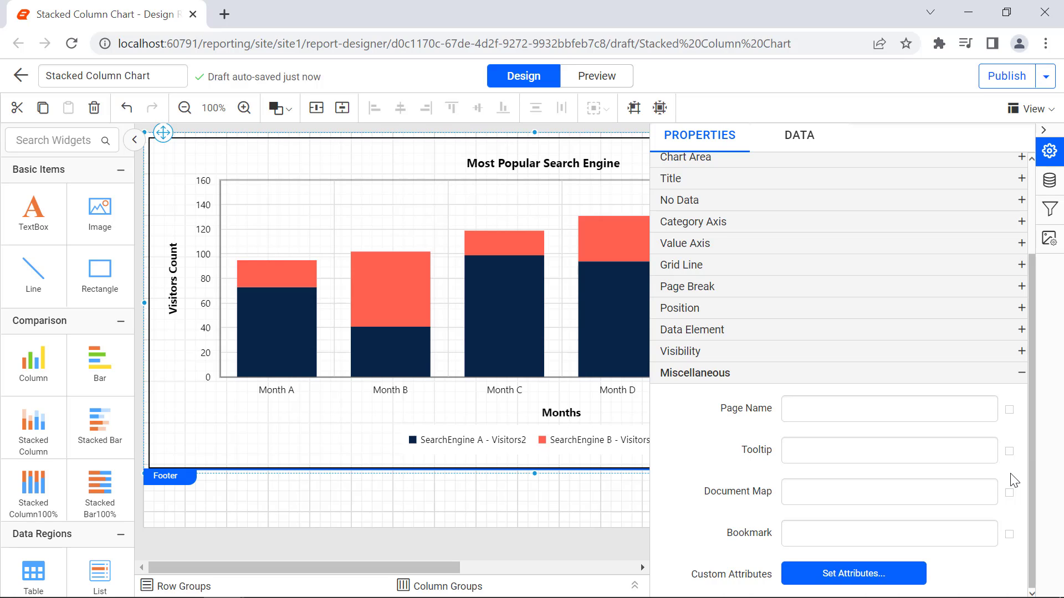
click(968, 459)
text(Most Popular Search Engine Ch)
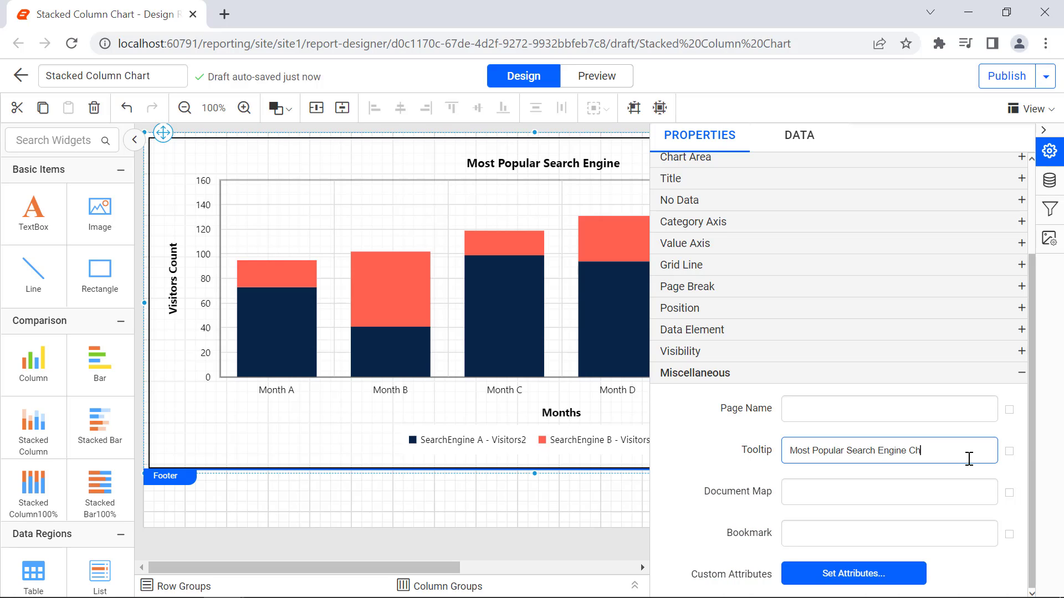
text(art)
click(972, 472)
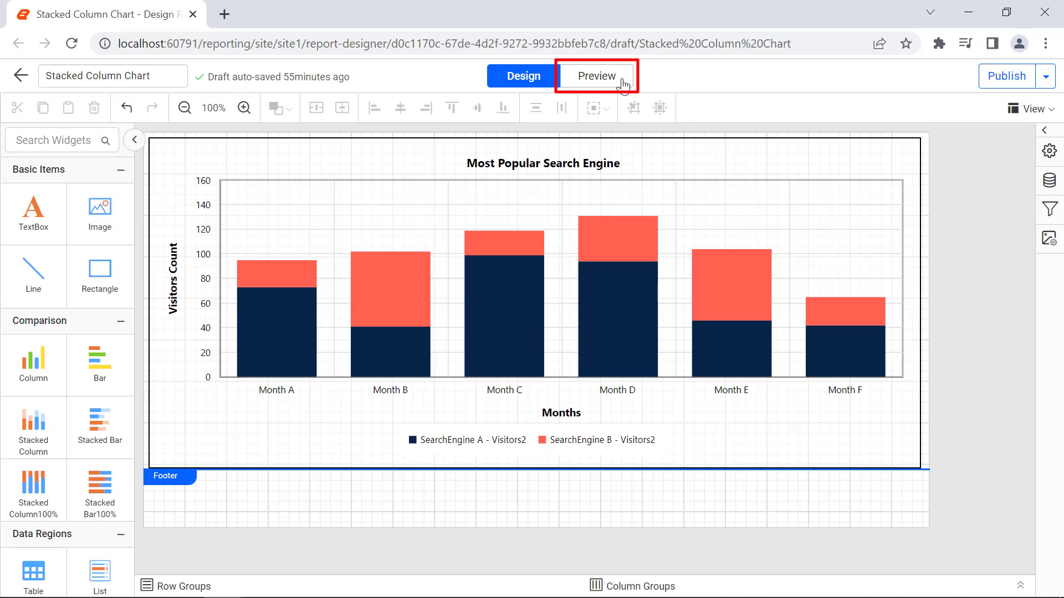
click(623, 81)
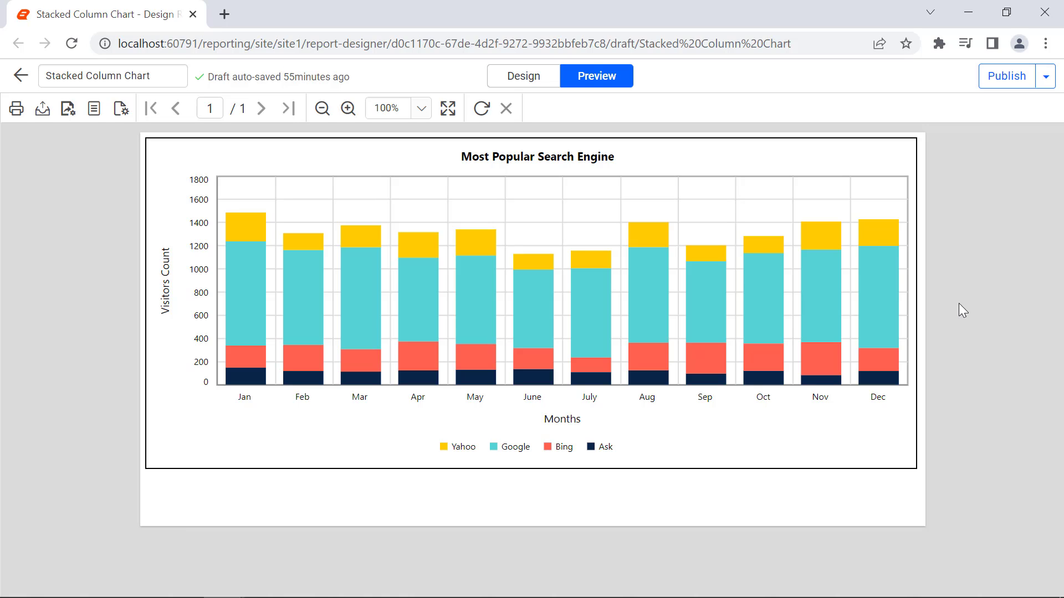